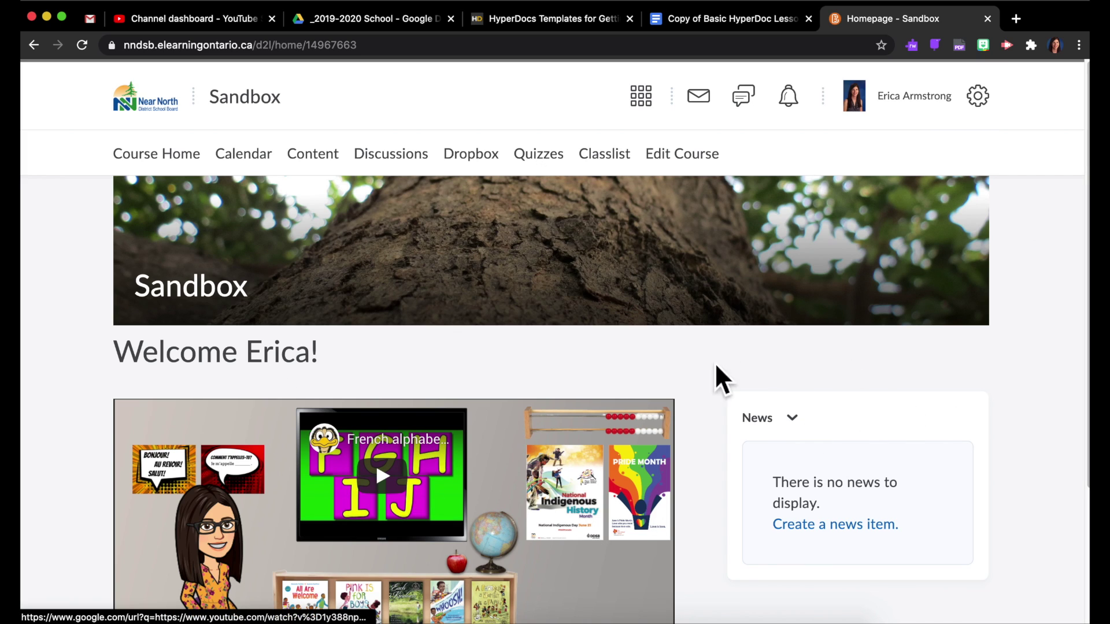
- Share the lesson plan Google Doc with anyone with the link as Viewer and copy its link
click(761, 23)
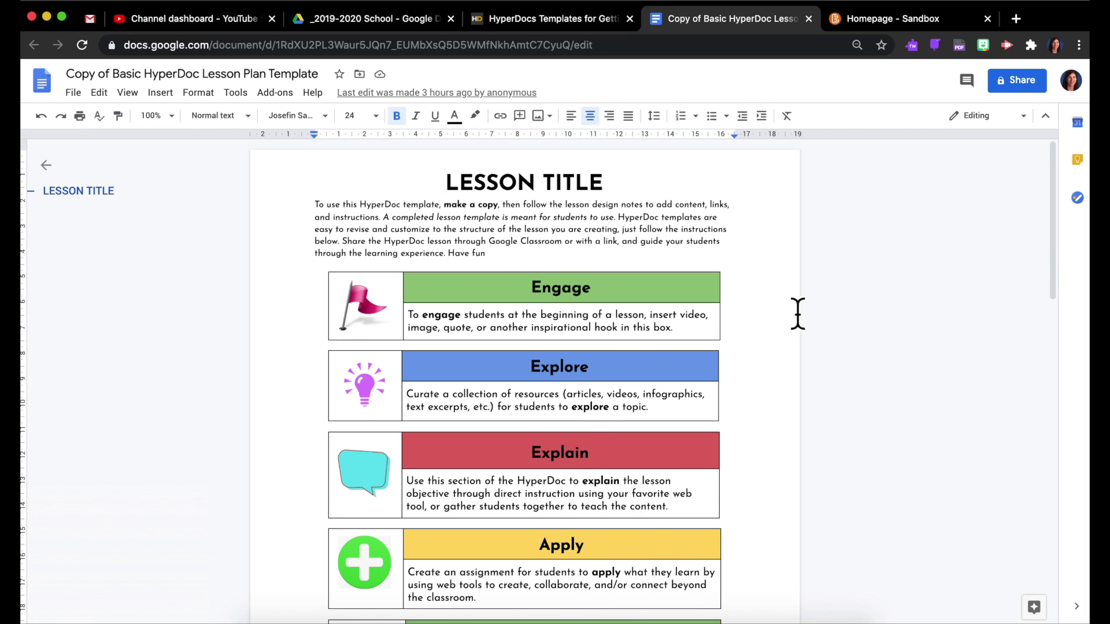
click(1026, 82)
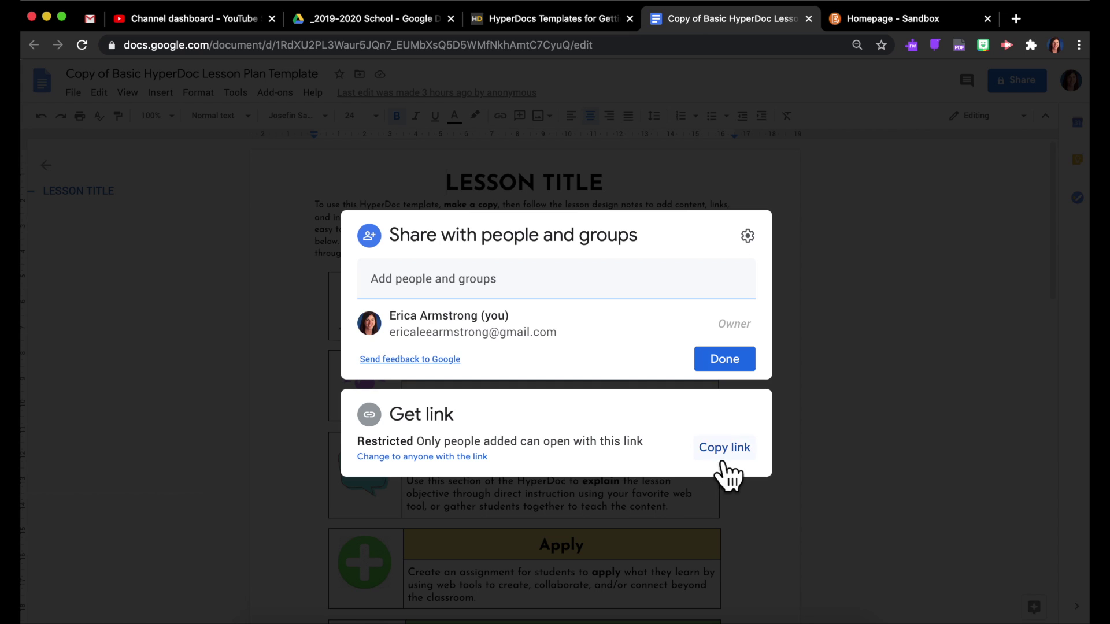
click(475, 462)
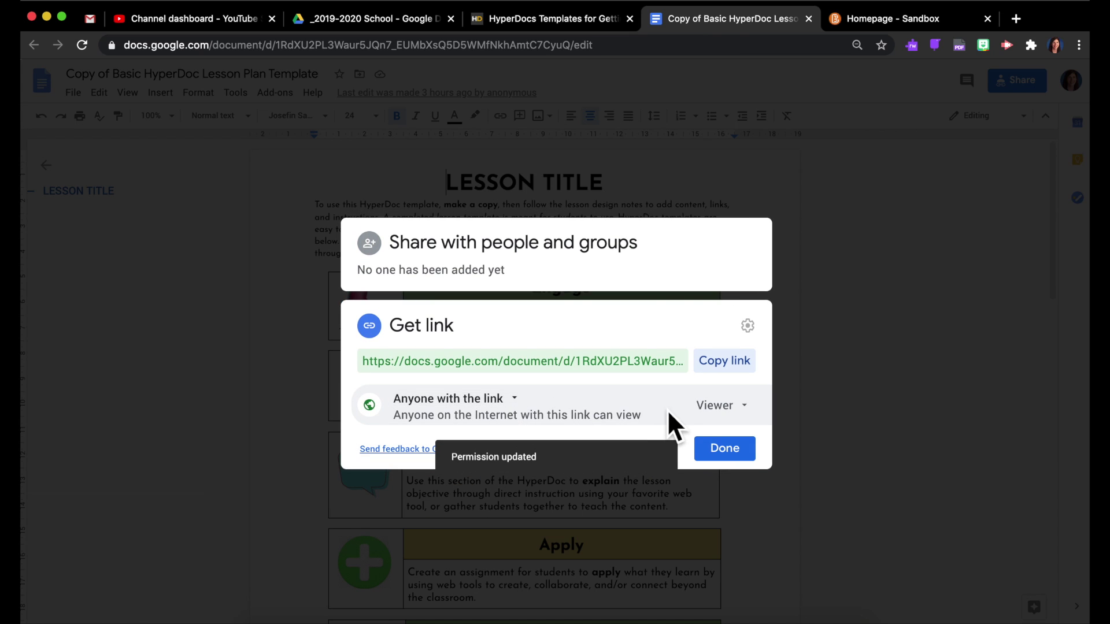
click(740, 371)
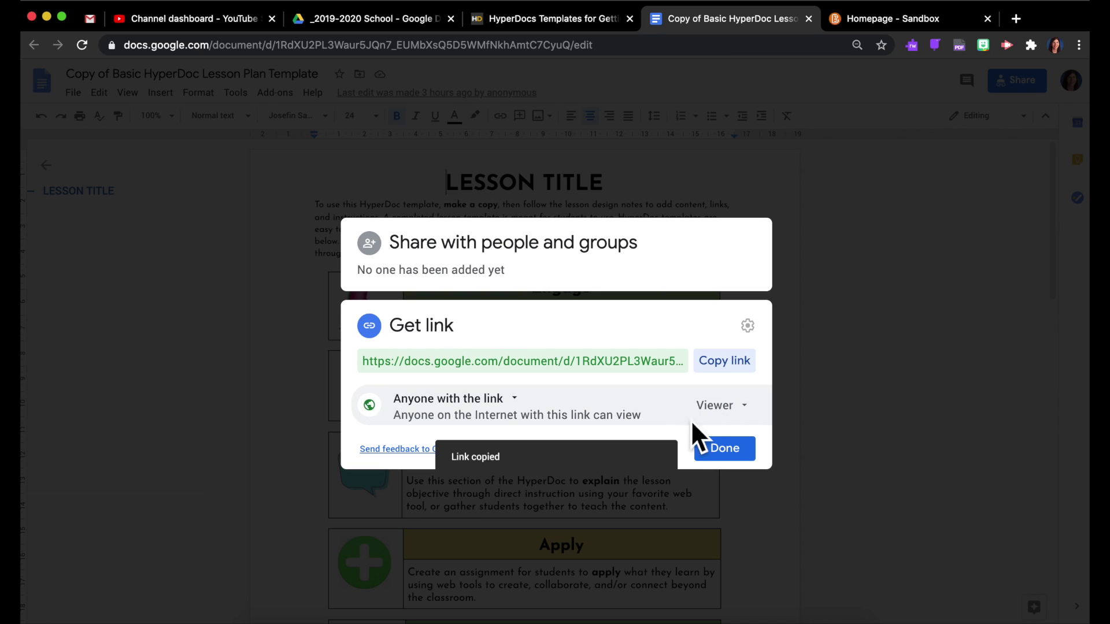
click(744, 456)
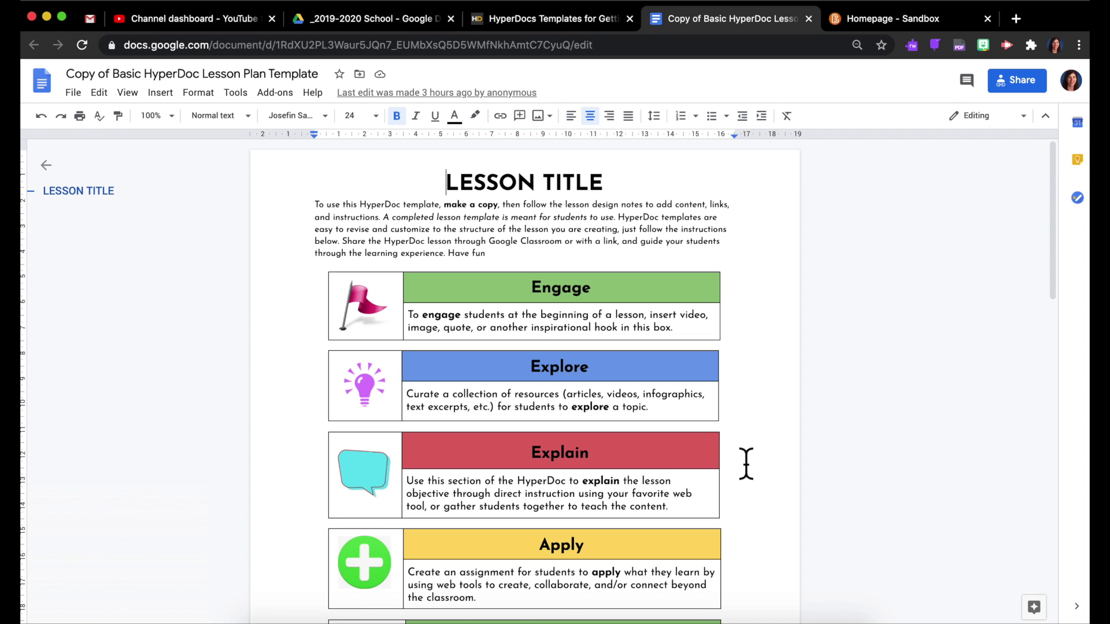
- Go to the Sandbox course and open its empty Dropbox Folders page
click(907, 23)
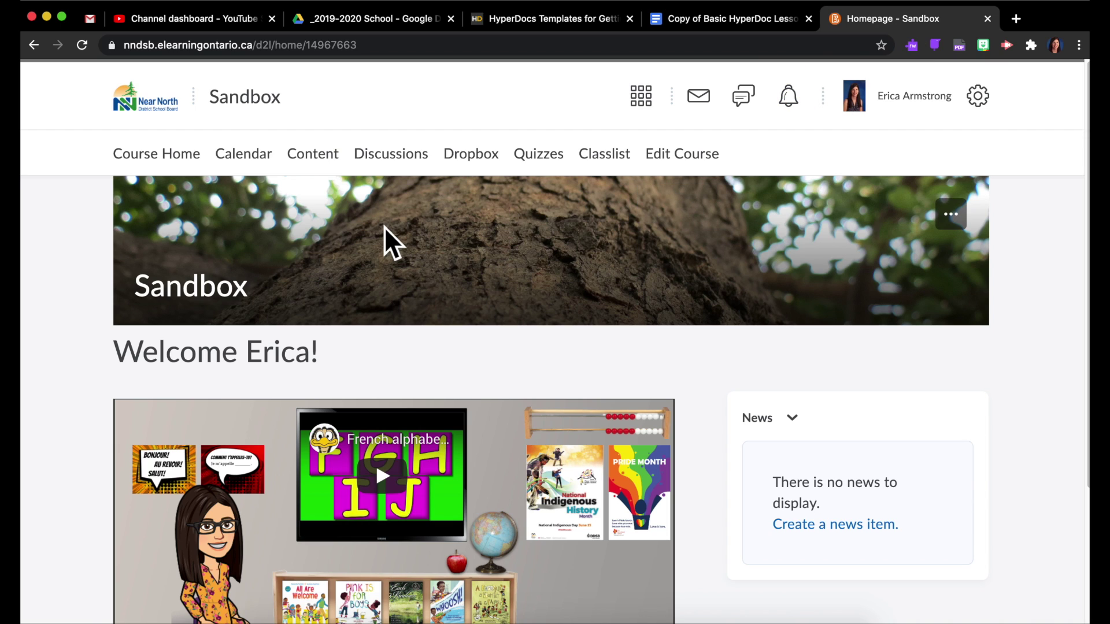
click(489, 166)
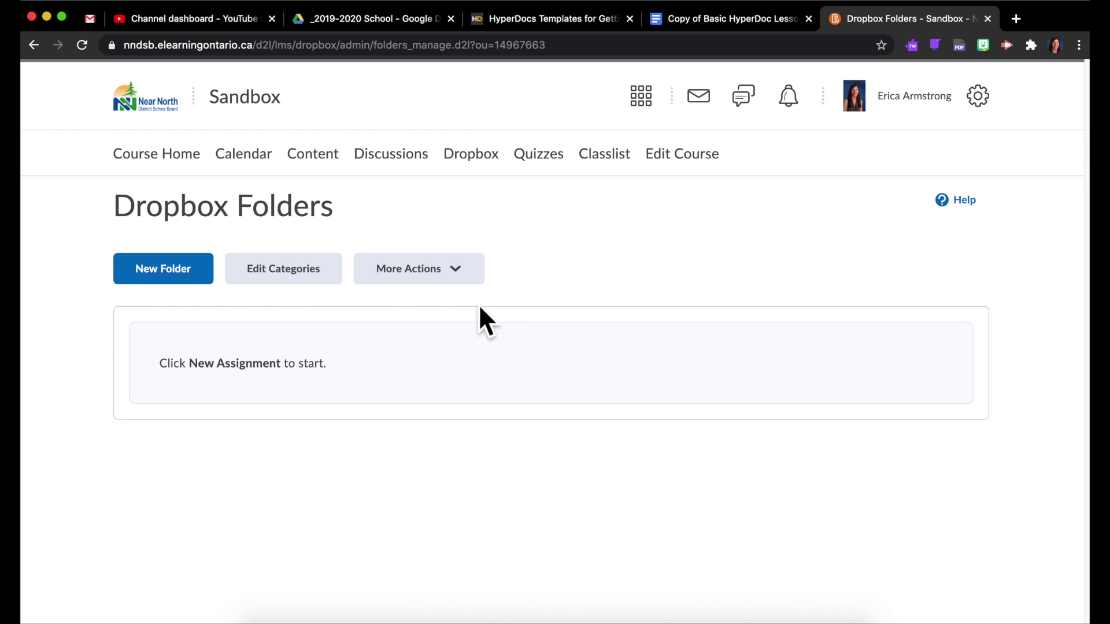
- Create a new Dropbox folder and name it 'Your Work'
click(173, 277)
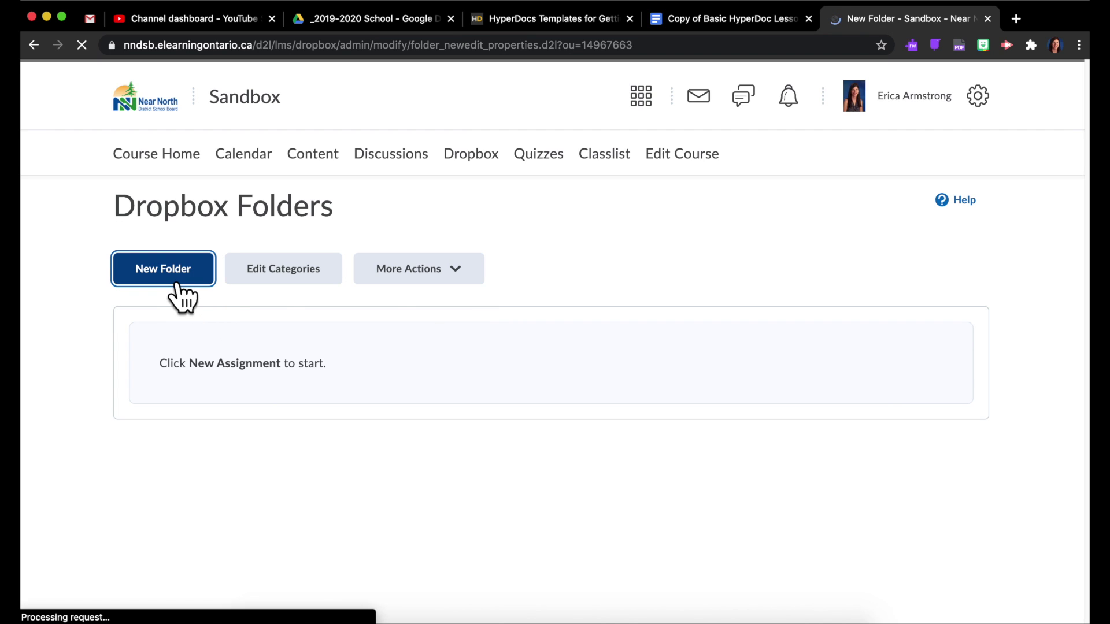
scroll(272, 359, down, 1)
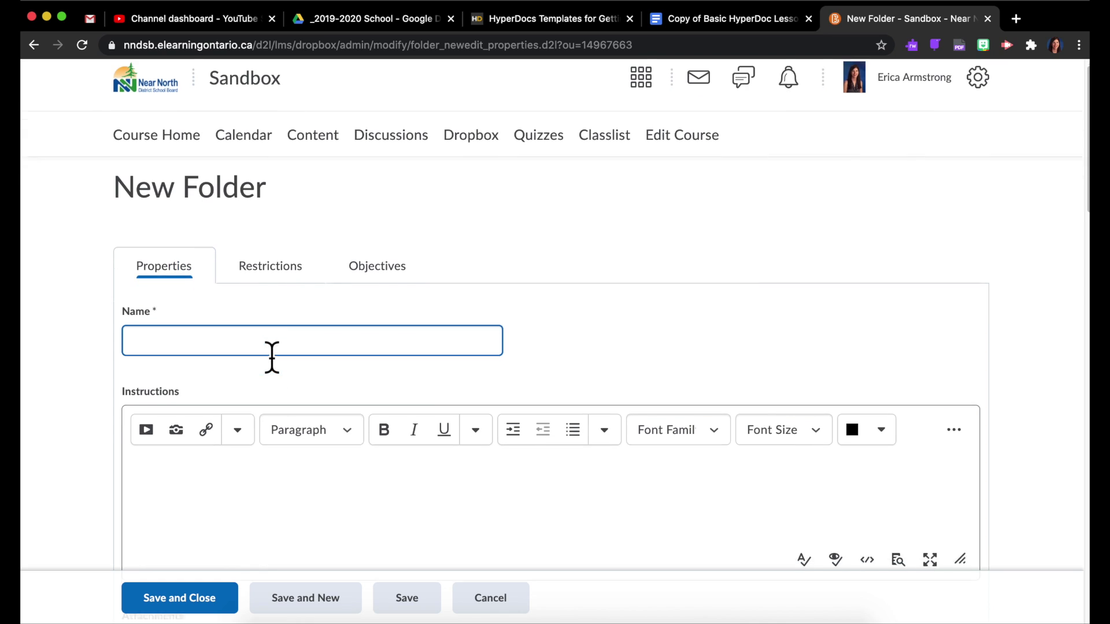
click(305, 337)
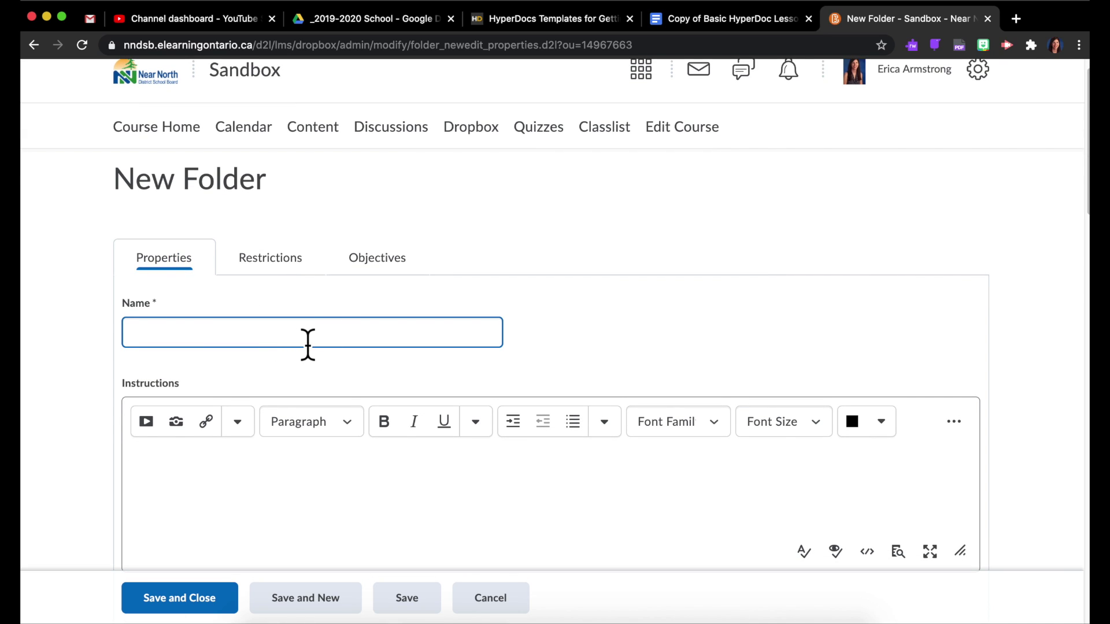
text(Your Work)
- Write the instructions 'Please work on this document.' and select 'work on this document'
scroll(303, 369, down, 4)
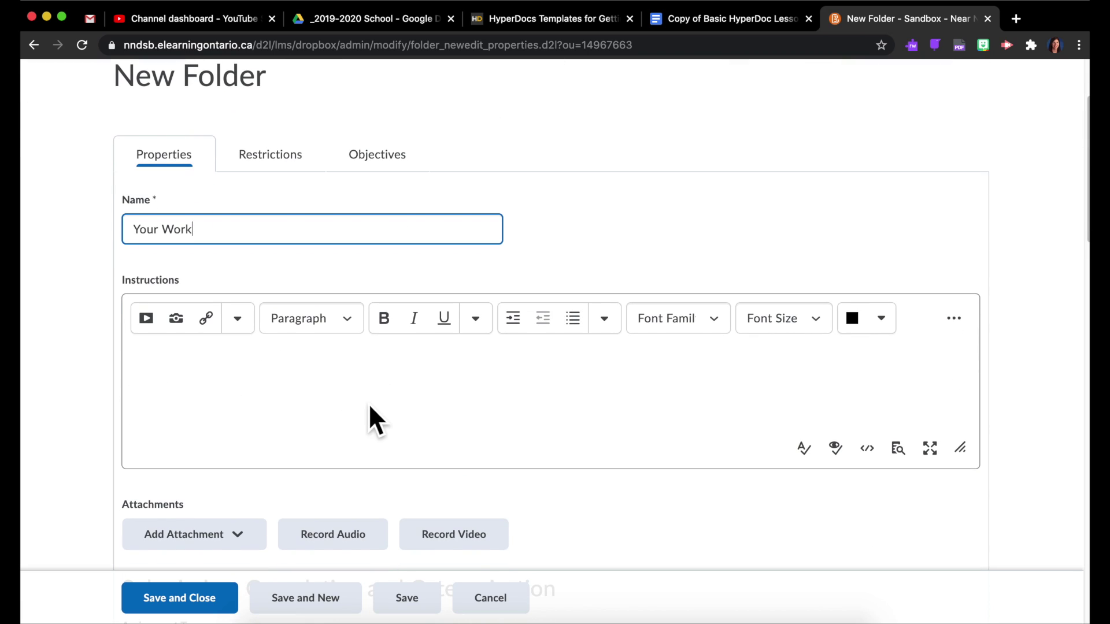
click(407, 382)
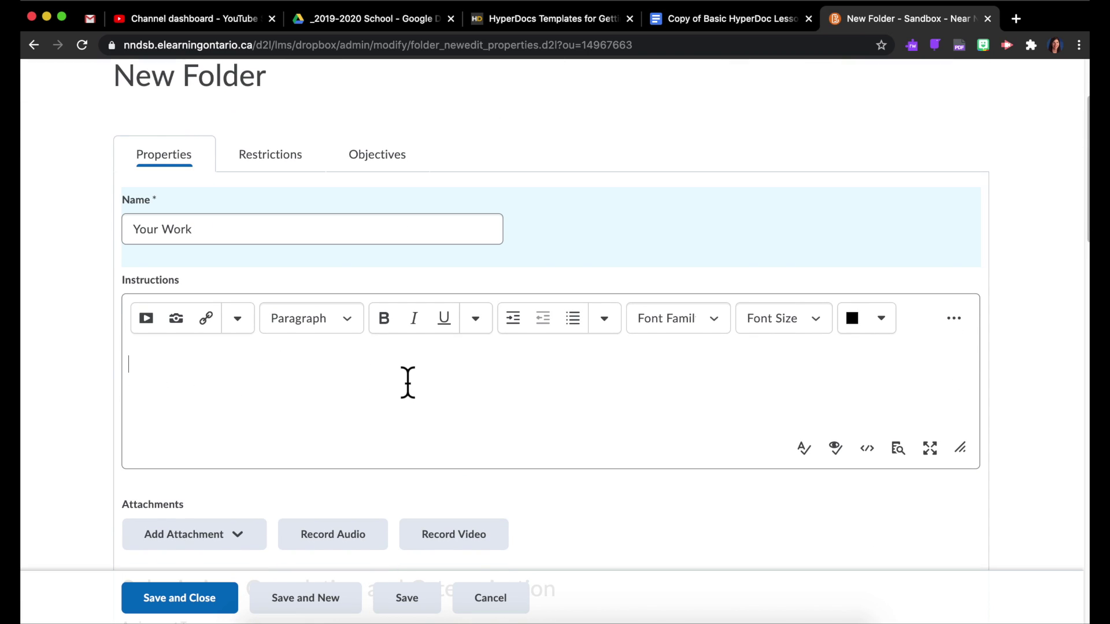
text(Pelase )
text(ase work on this)
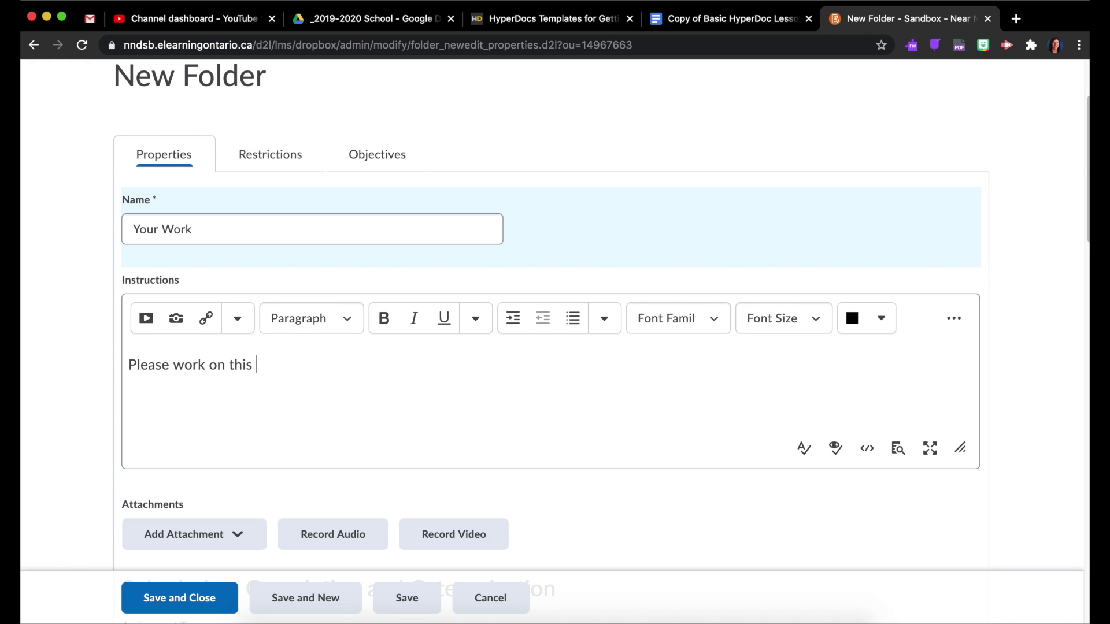
text( document.)
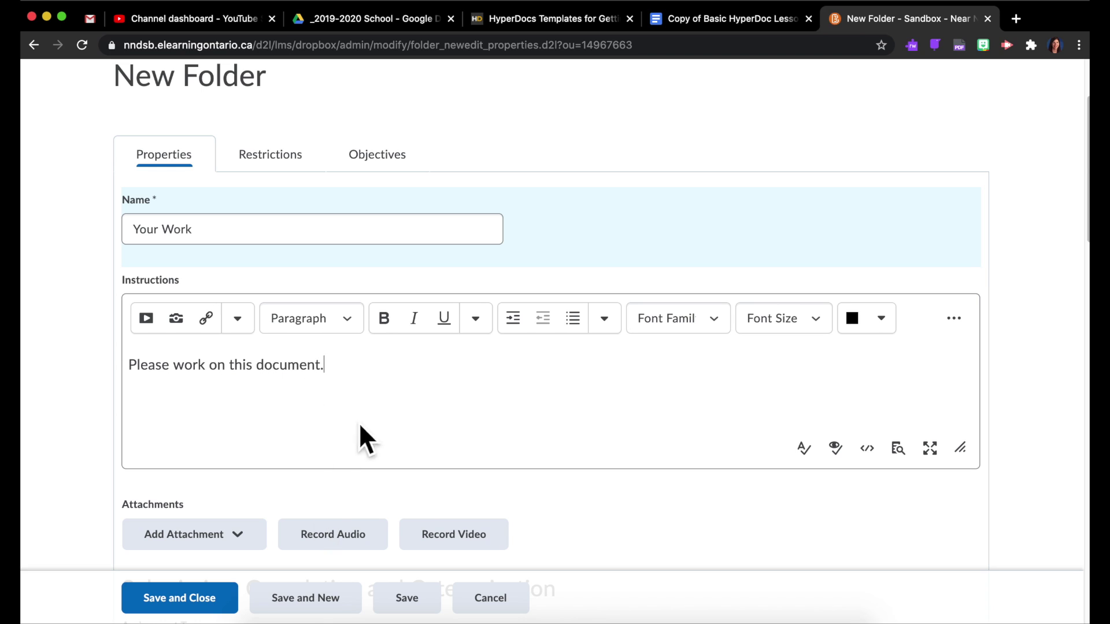
drag(322, 365, 176, 378)
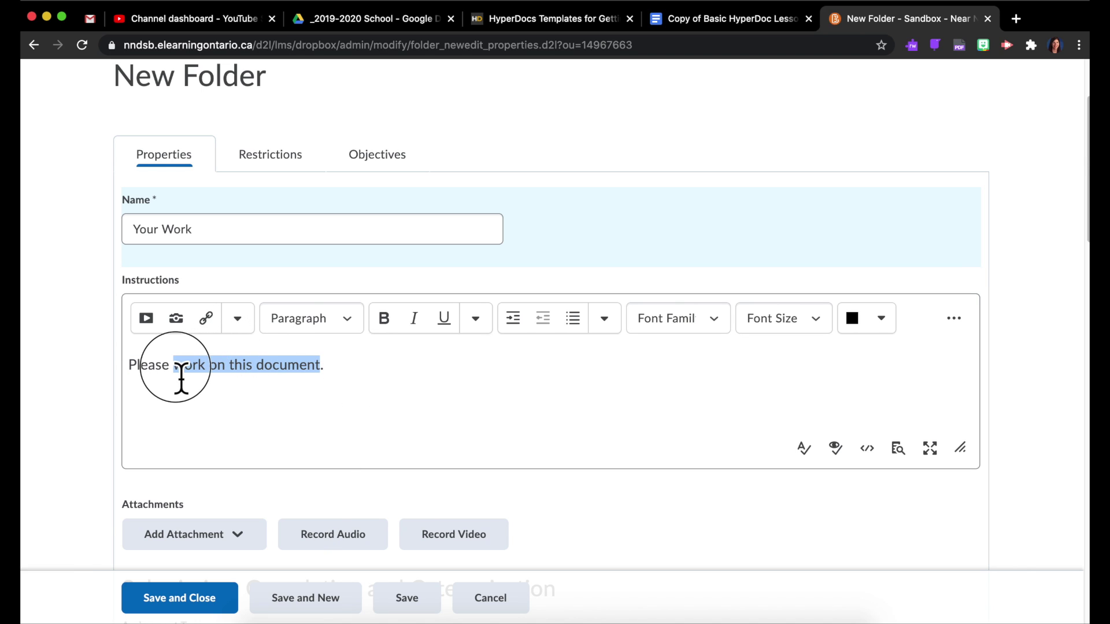
- Link 'work on this document' to the pasted Google Doc URL, ending in /copy instead of /edit?usp=sharing
click(209, 322)
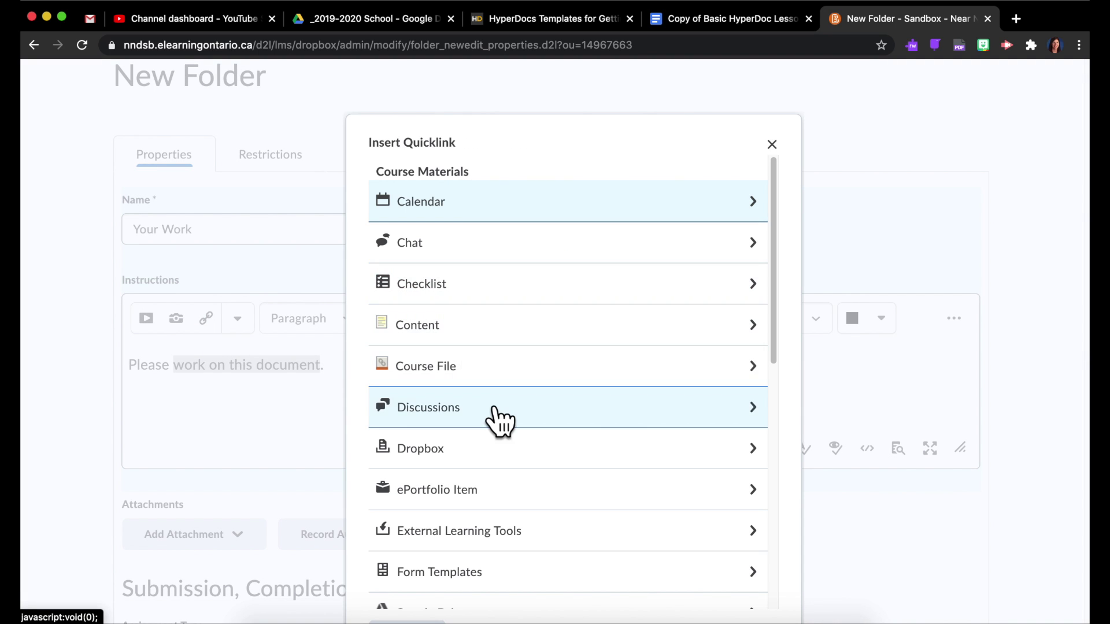
scroll(497, 421, down, 5)
scroll(499, 420, down, 4)
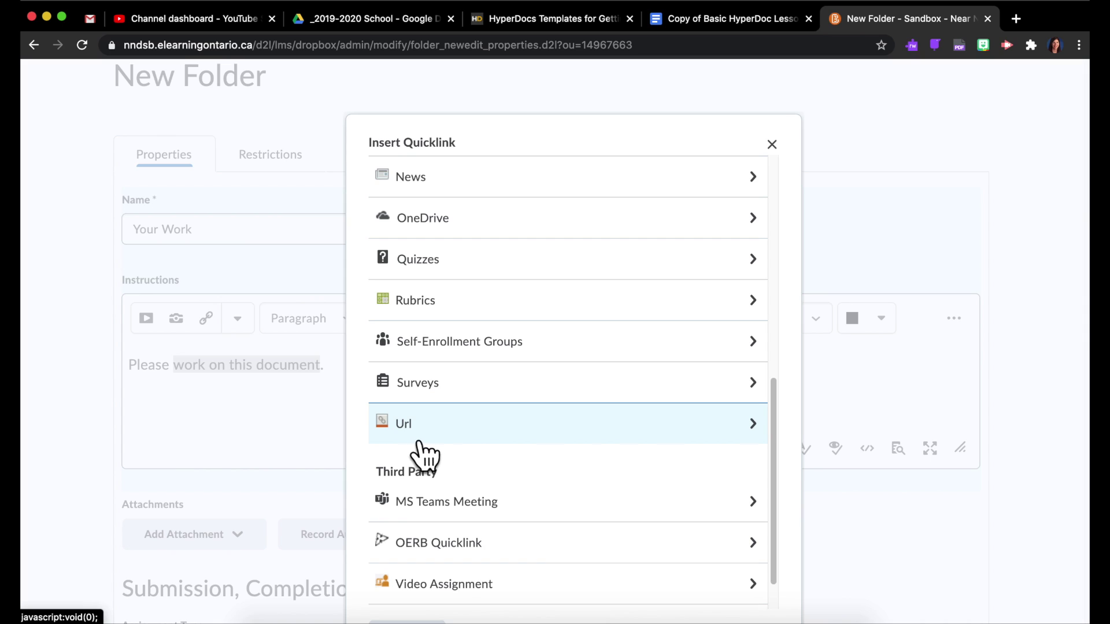
click(439, 443)
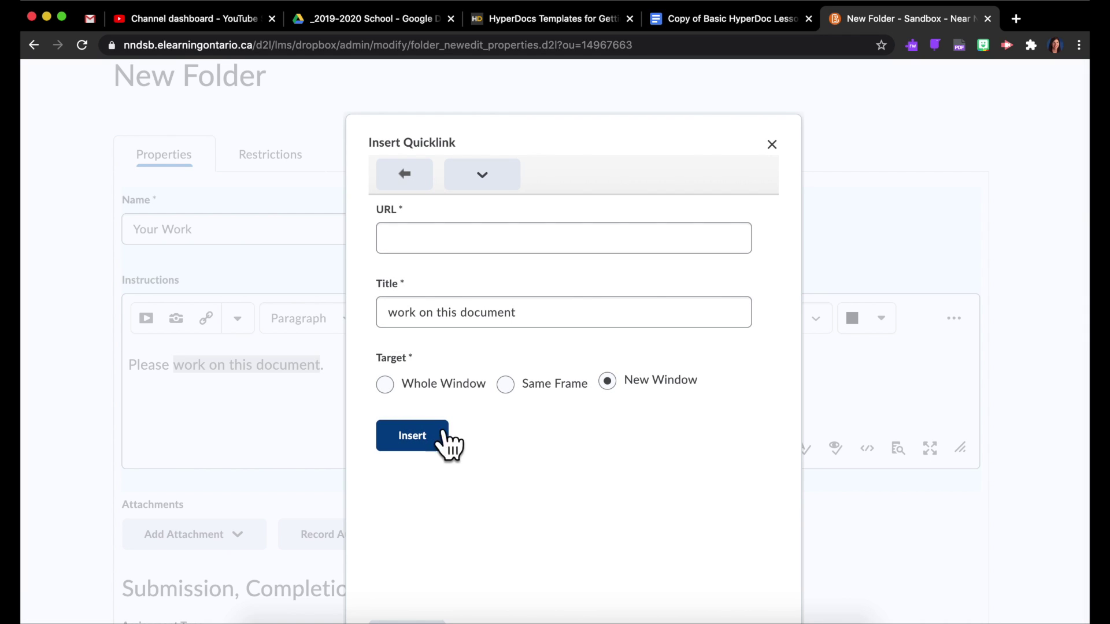
click(477, 249)
key(super+v)
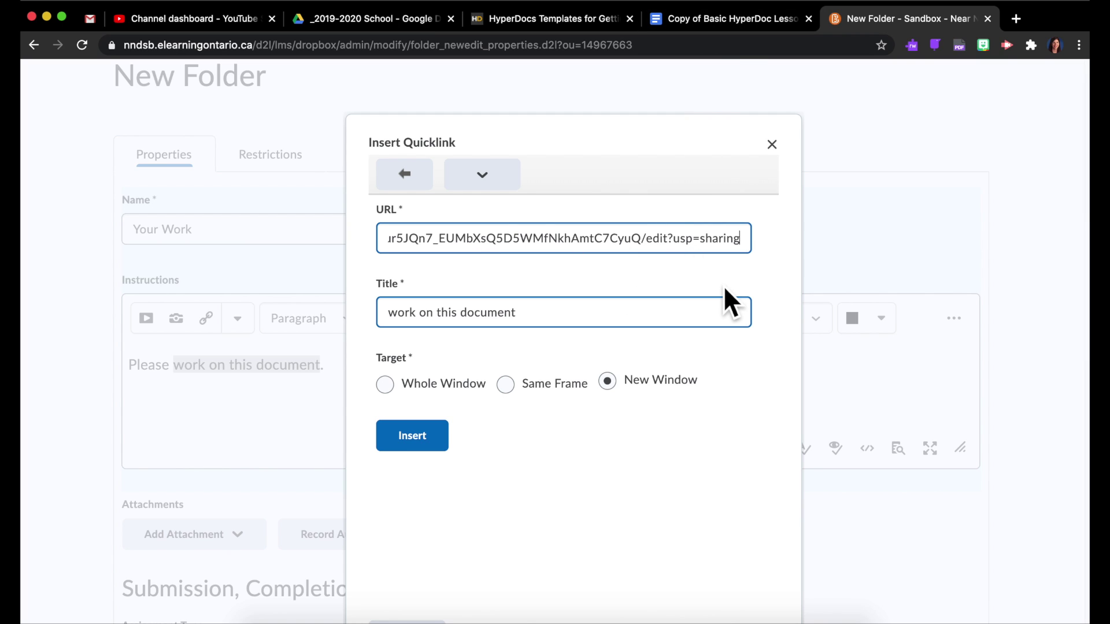
key(BackSpace)
key(BackSpace)
key(BackSpace)
key(BackSpace)
key(BackSpace)
key(BackSpace)
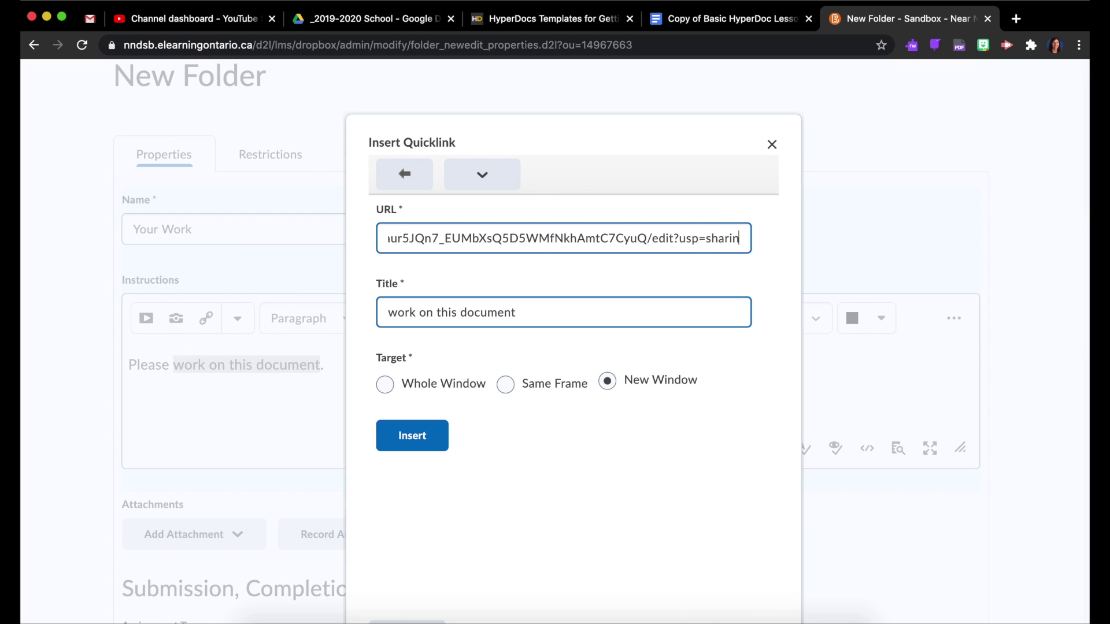
key(BackSpace)
key(BackSpace)
key(BackSpace)
key(BackSpace)
key(BackSpace)
key(BackSpace)
key(BackSpace)
key(BackSpace)
key(BackSpace)
key(BackSpace)
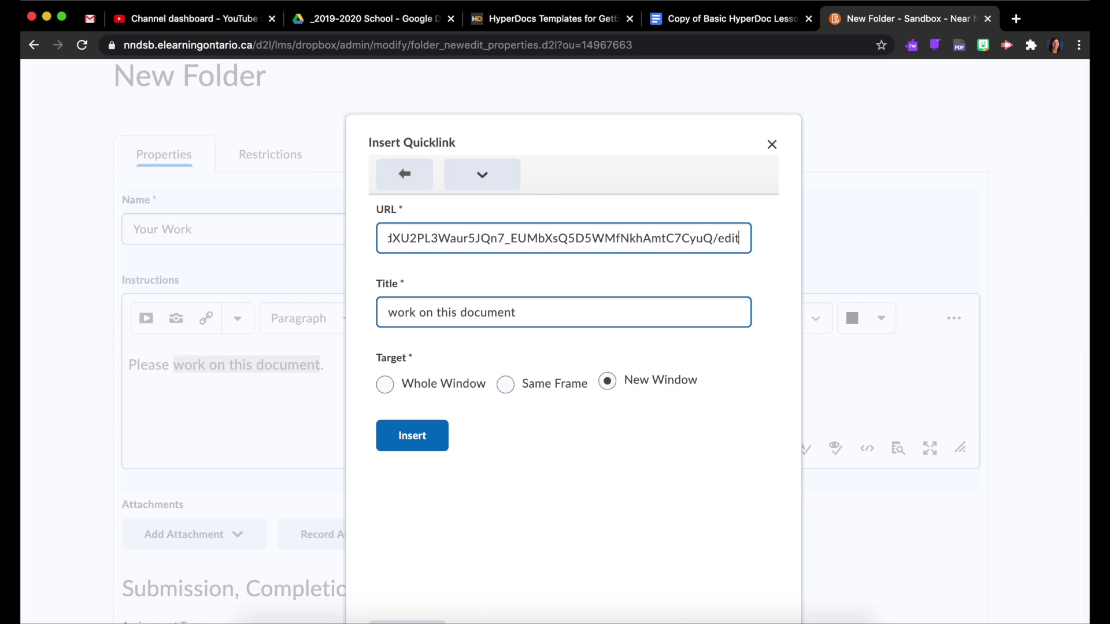
text(copy)
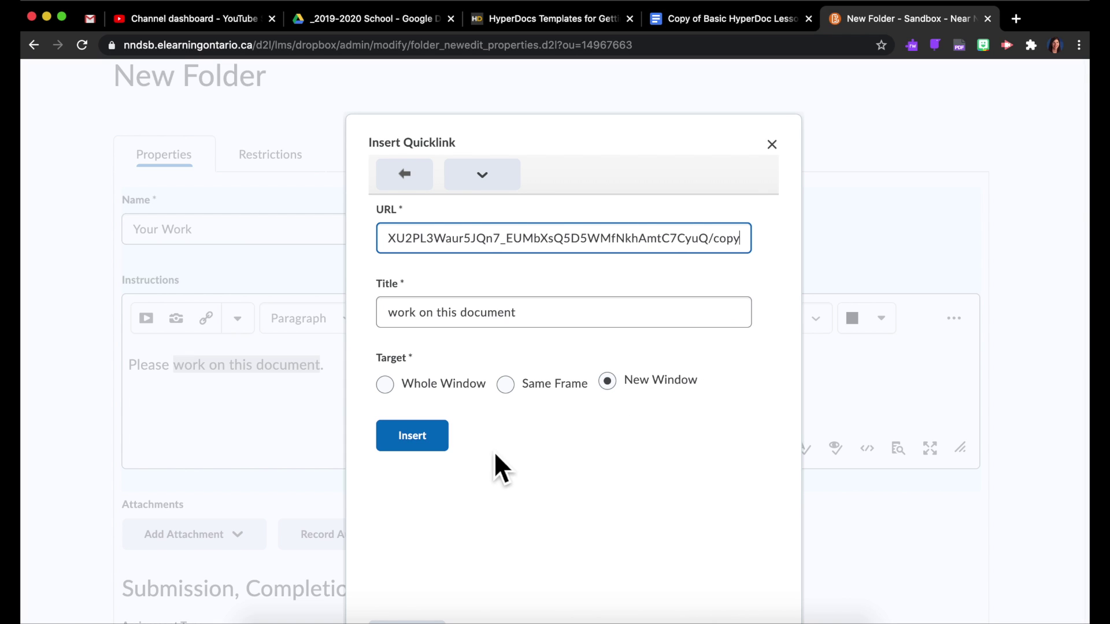
click(434, 446)
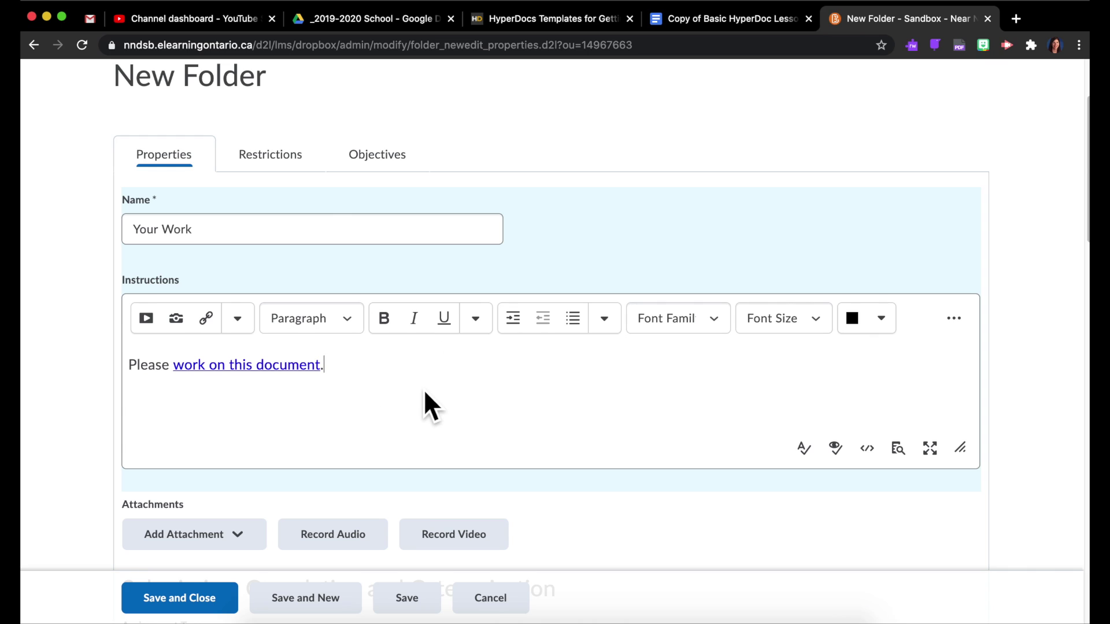
- Add a new instruction line, then download the lesson plan as a Microsoft Word (.docx) file
key(Return)
click(738, 27)
click(81, 96)
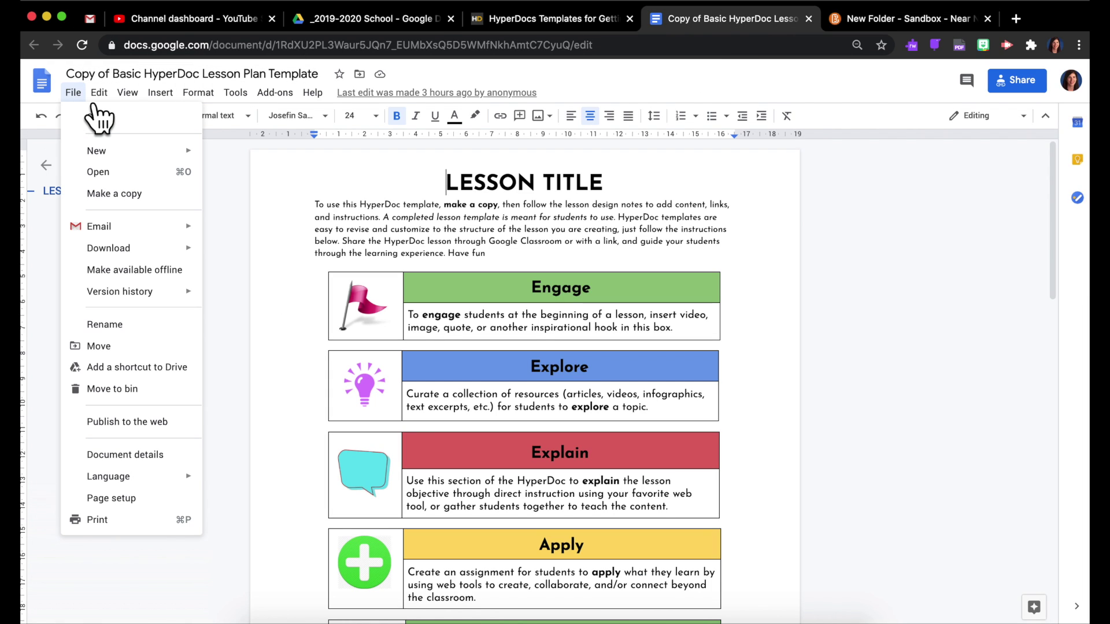
mouse_move(150, 257)
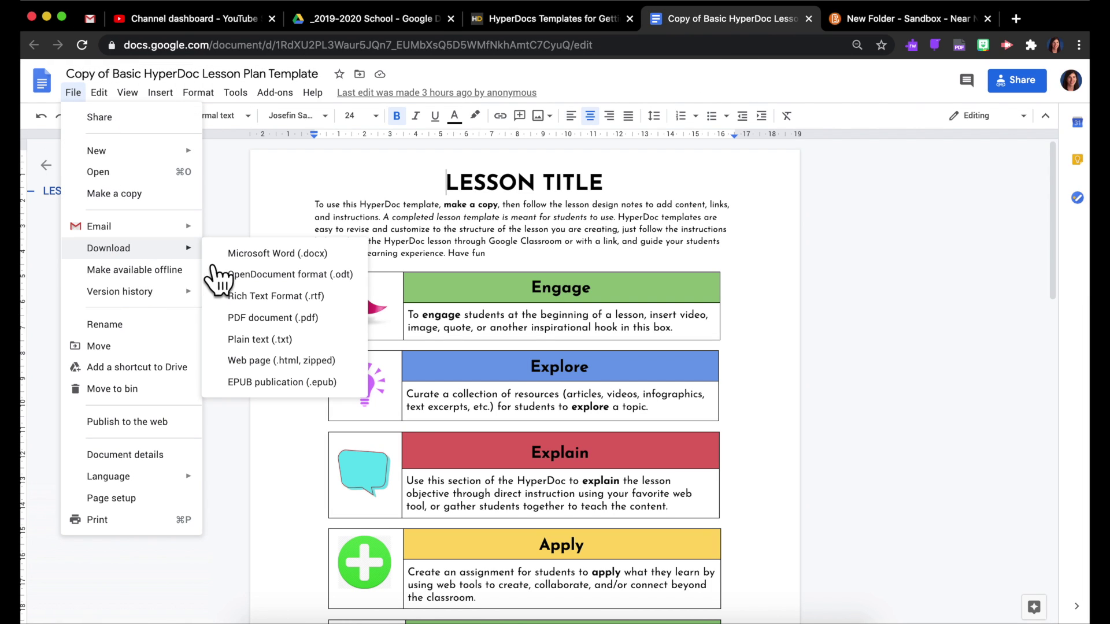
click(296, 263)
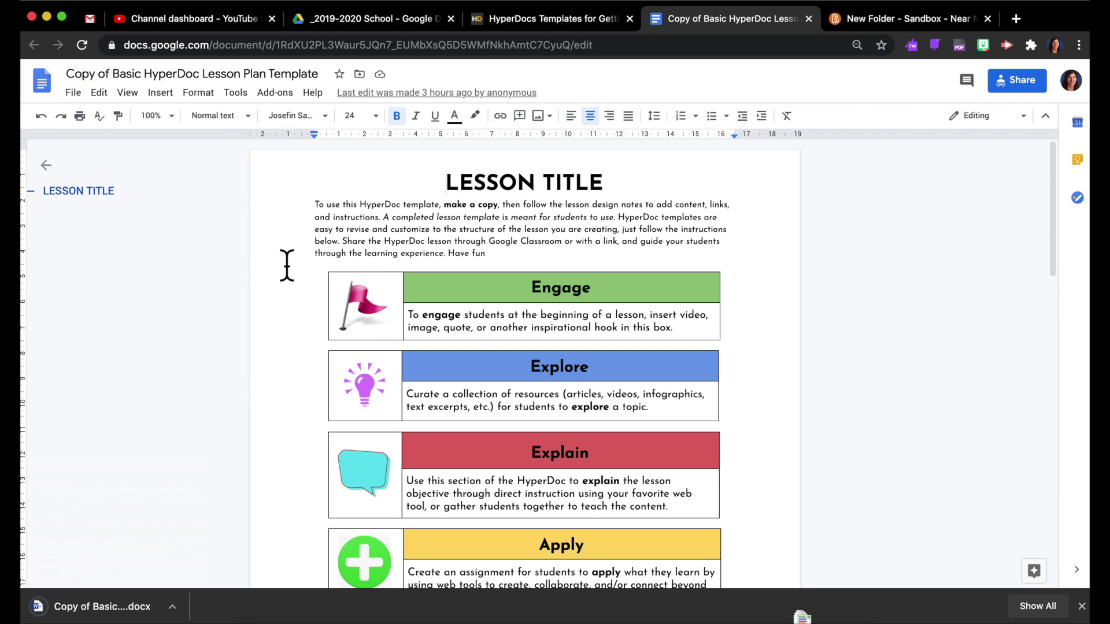
click(905, 21)
- Upload the downloaded lesson plan .docx file into the instructions on the new line
click(215, 431)
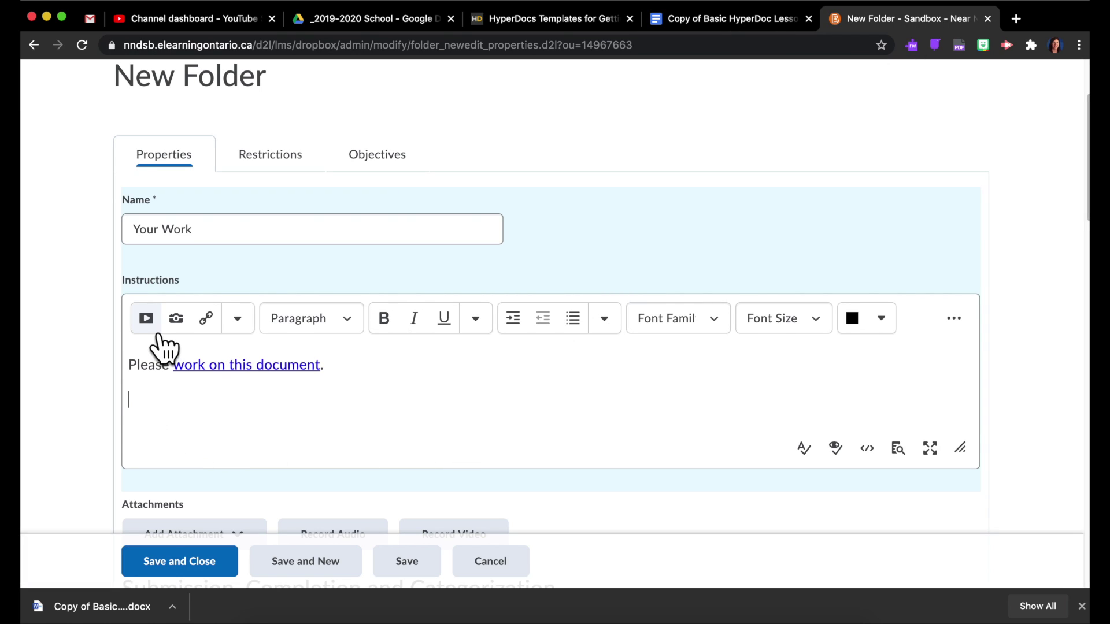
click(144, 320)
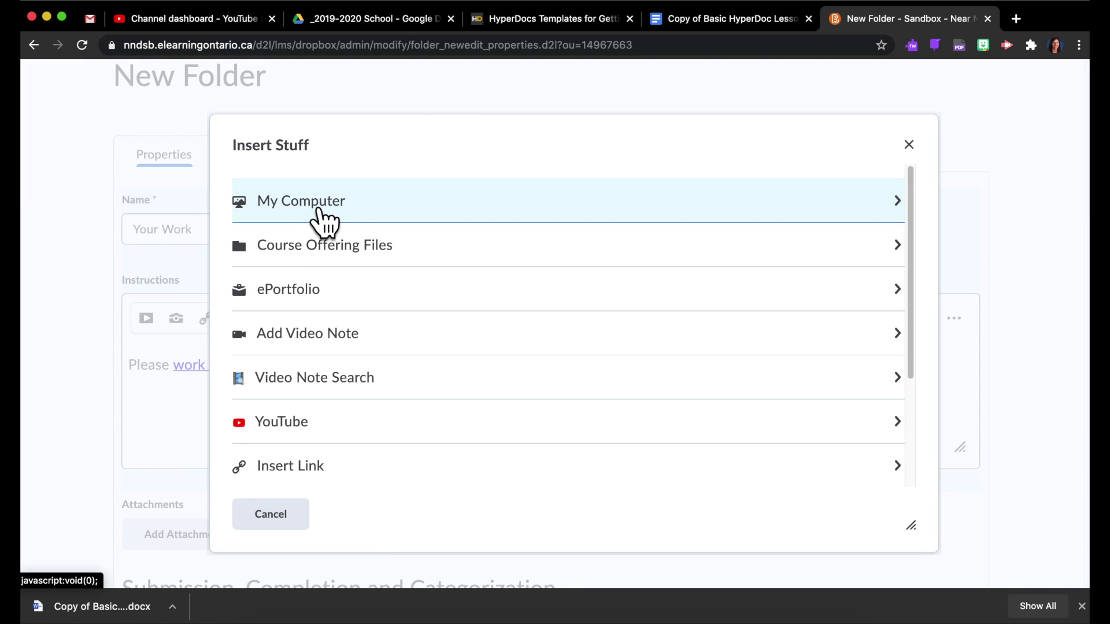
click(315, 210)
click(276, 255)
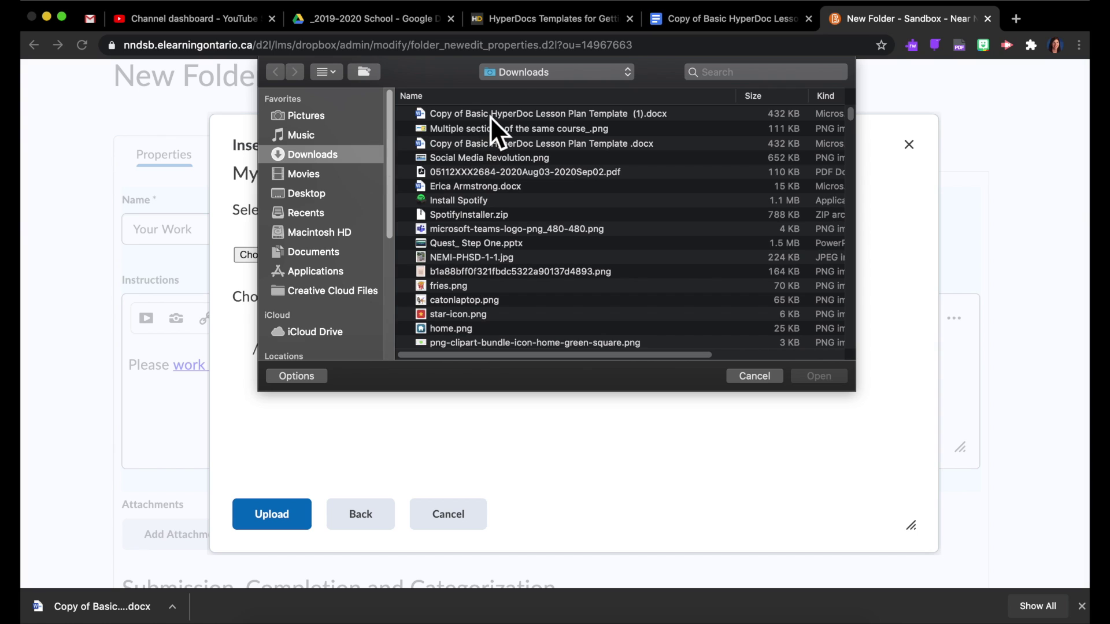
click(490, 117)
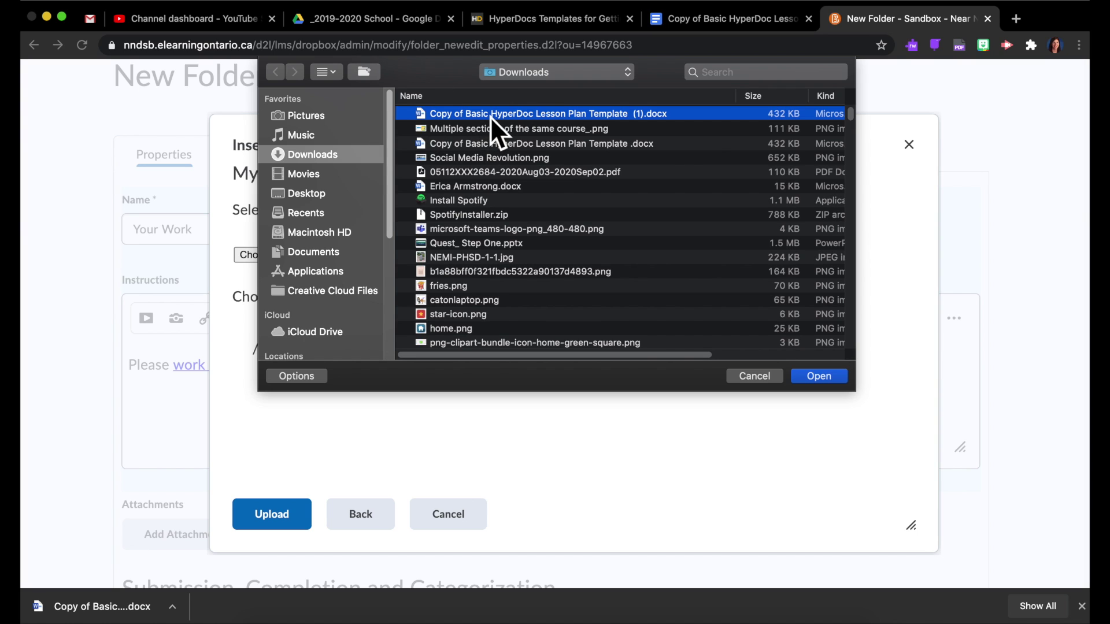
click(831, 381)
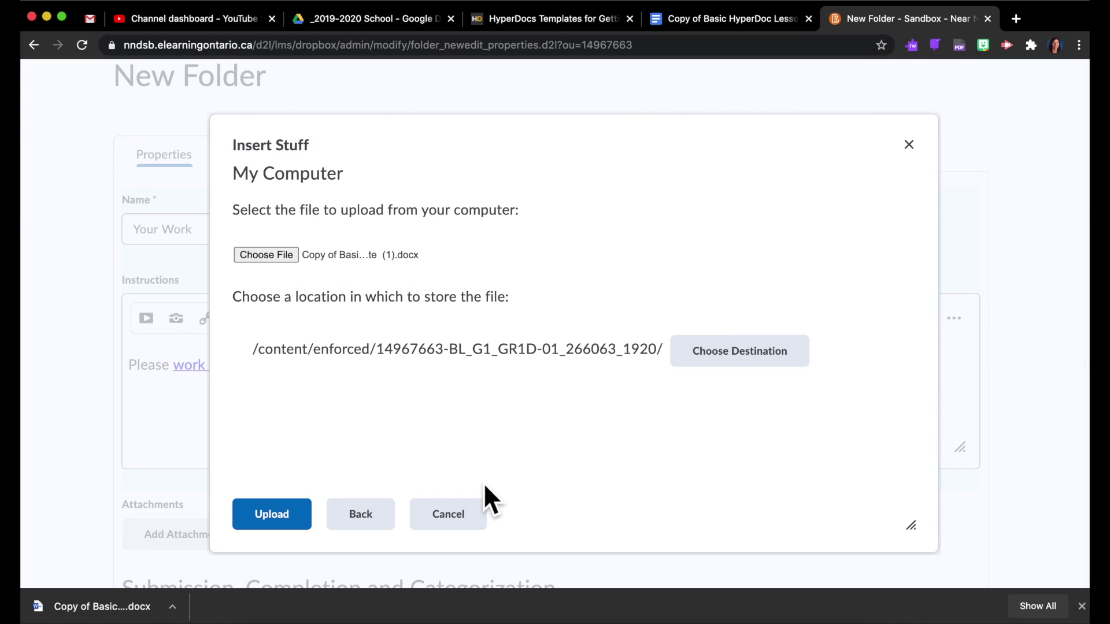
click(302, 533)
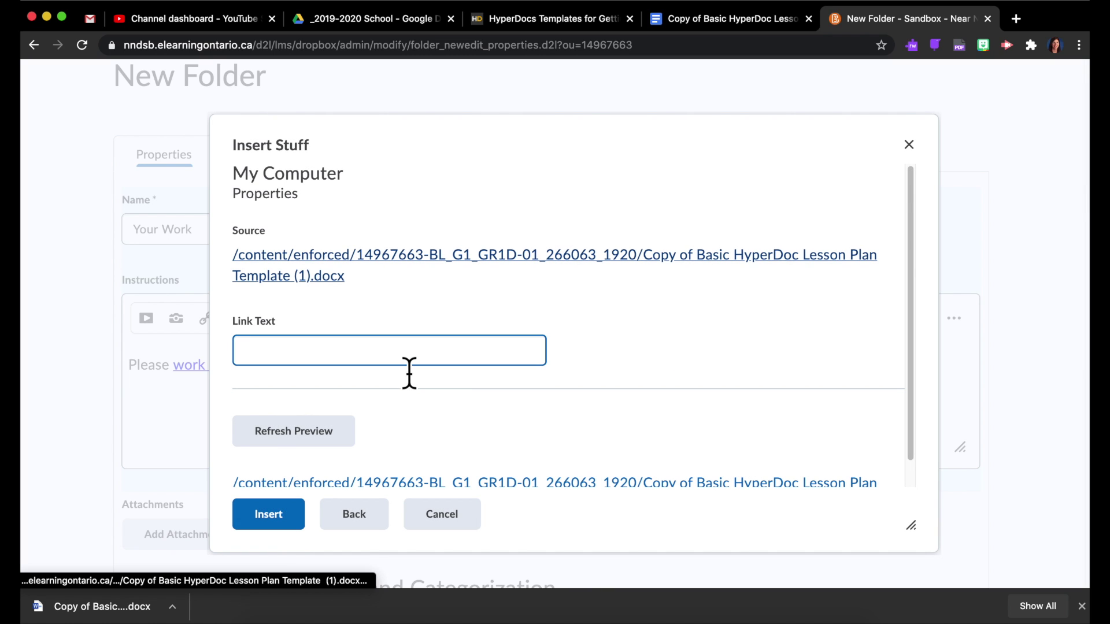
- Insert the uploaded Word file as a link with the text 'Work on this document.'
scroll(409, 373, down, 1)
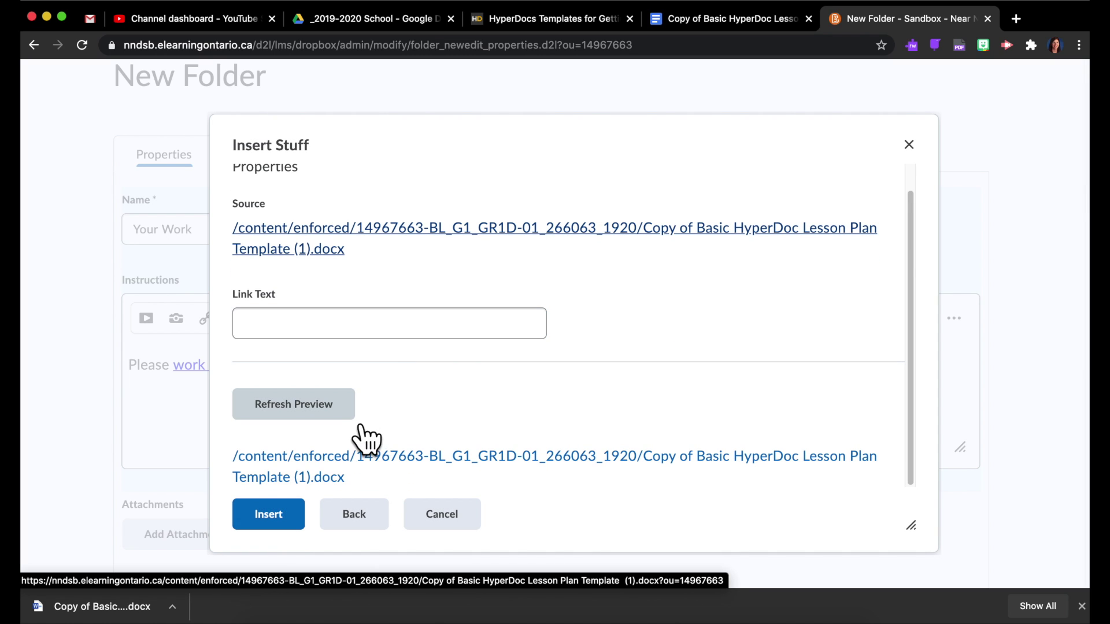
click(384, 334)
text(Work )
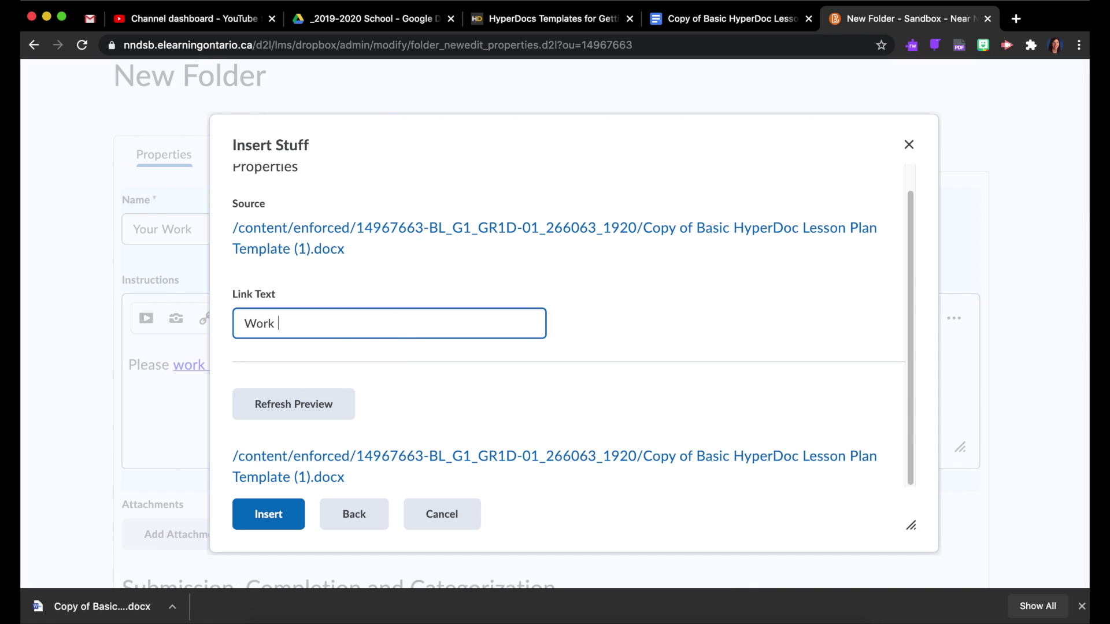
text(on this document.)
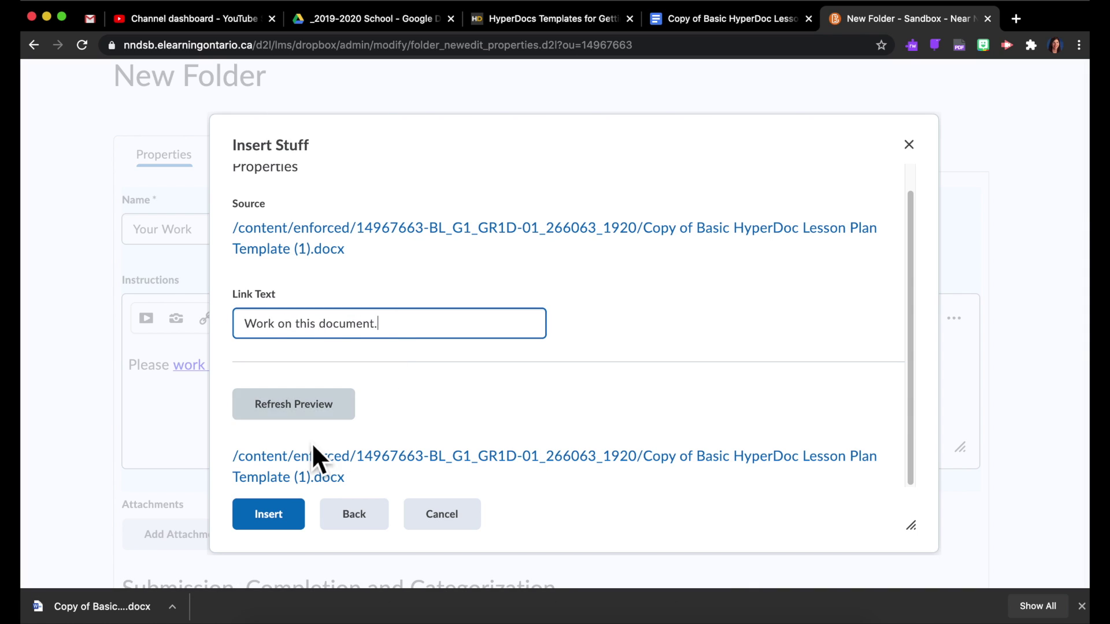
click(285, 522)
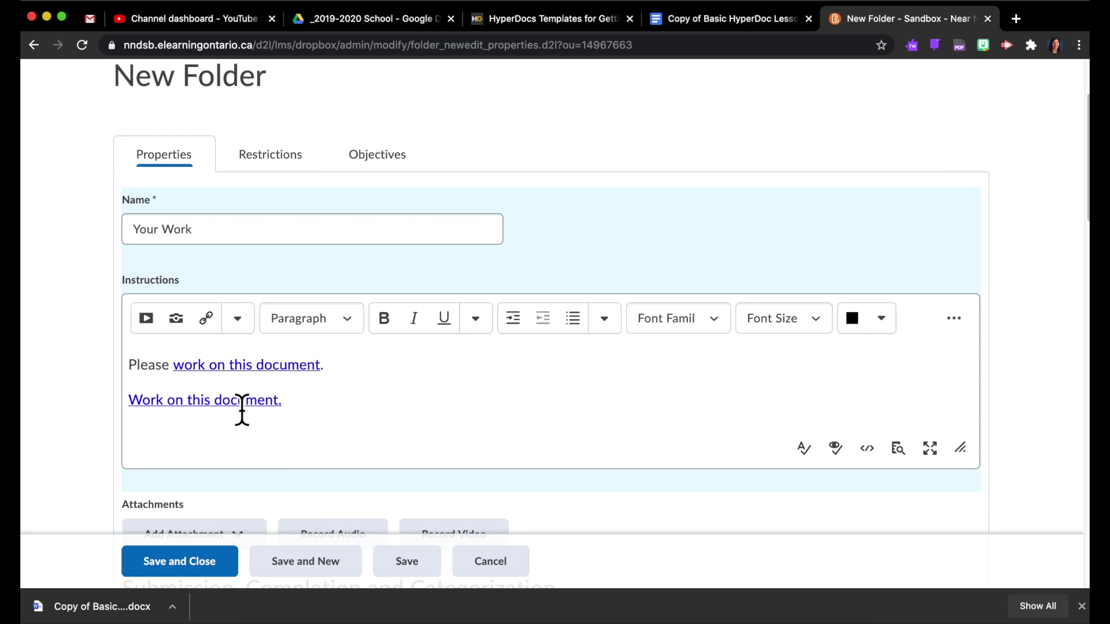
- Review the folder settings, keeping Category at No Category and other options at defaults
scroll(360, 420, down, 5)
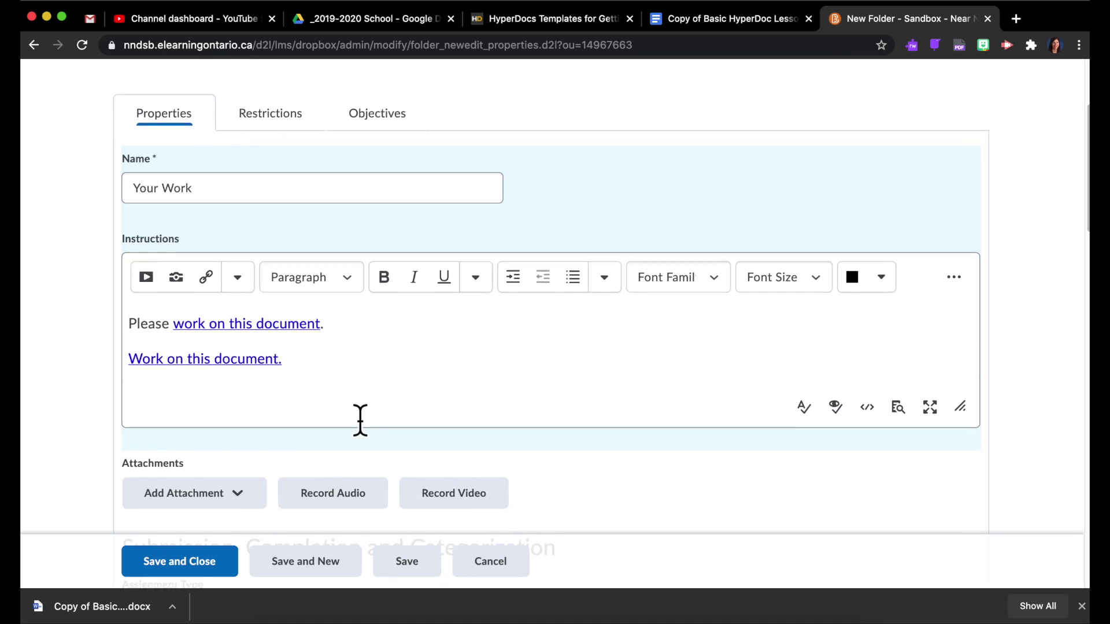
scroll(361, 420, down, 3)
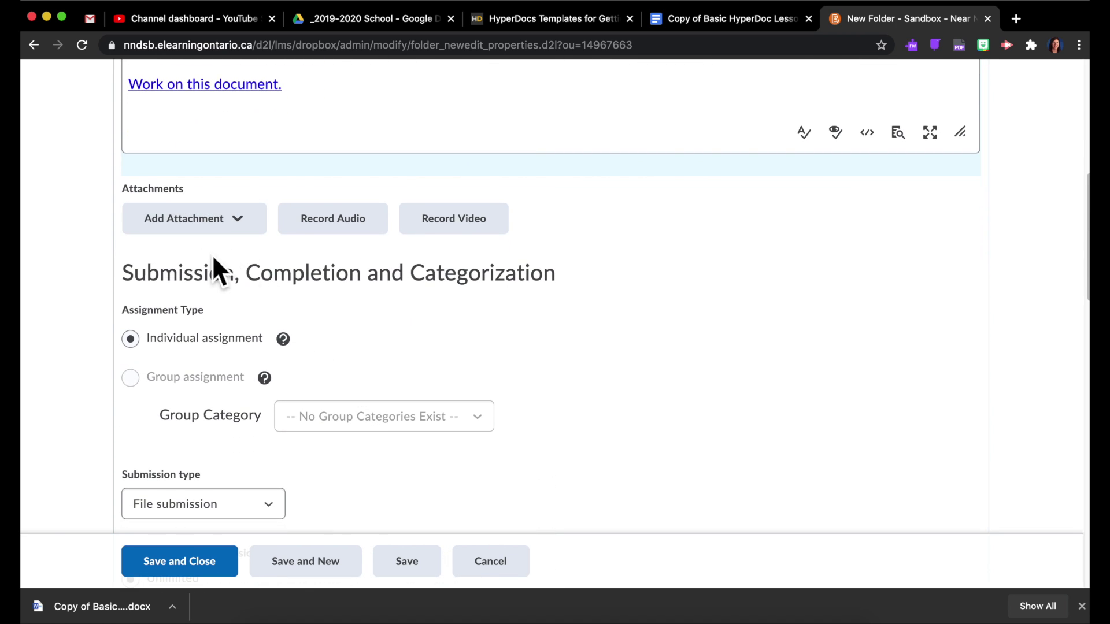
scroll(404, 318, down, 2)
scroll(406, 323, down, 3)
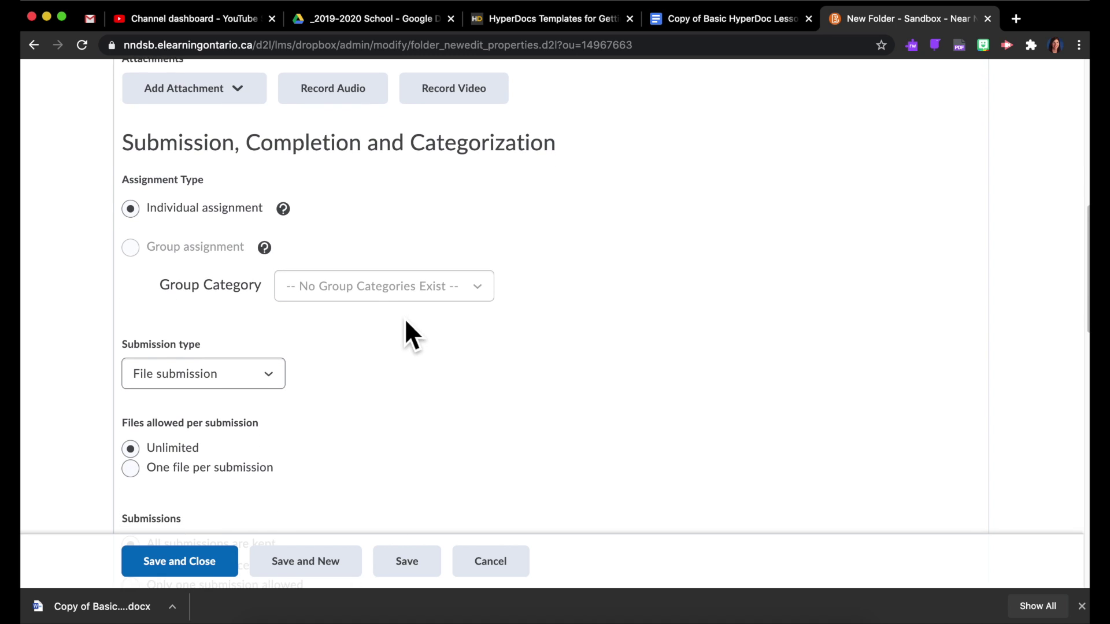
scroll(406, 322, down, 1)
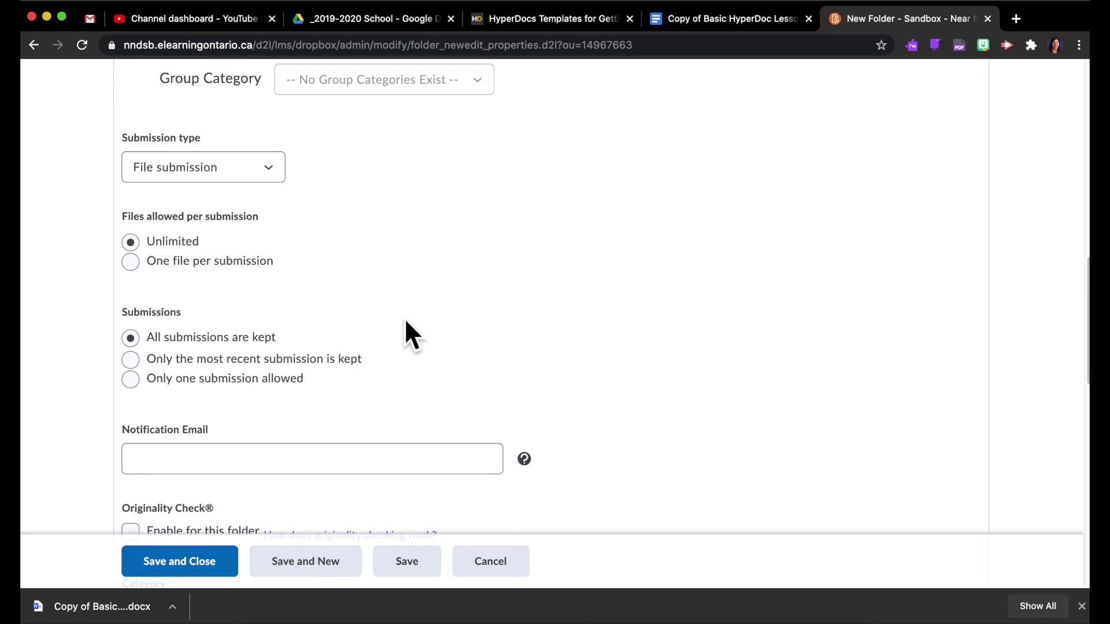
scroll(307, 193, down, 4)
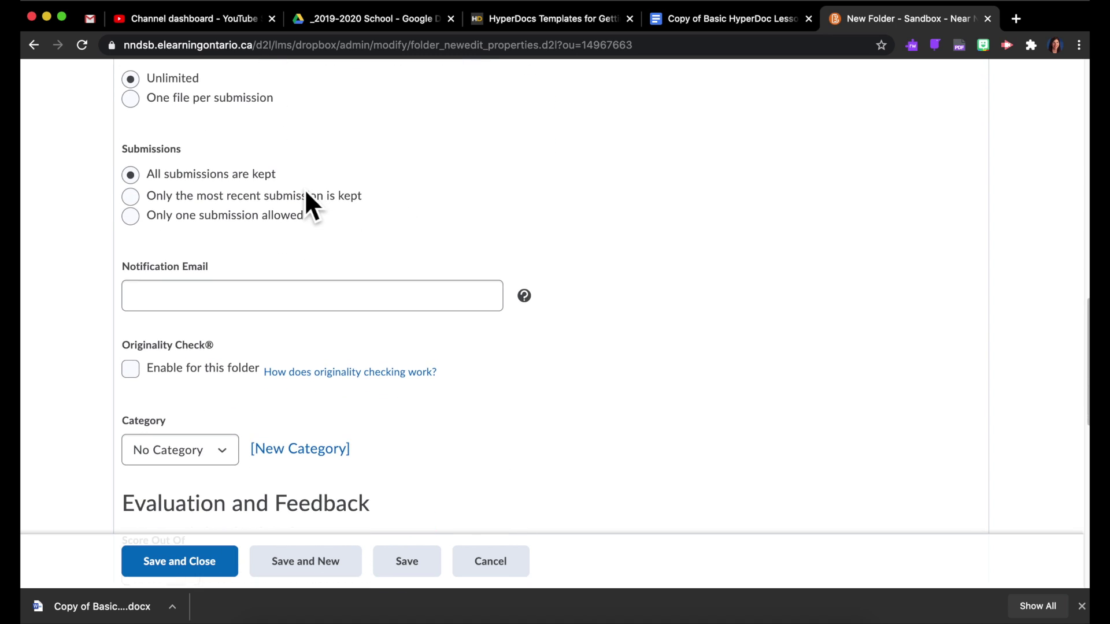
scroll(306, 191, down, 4)
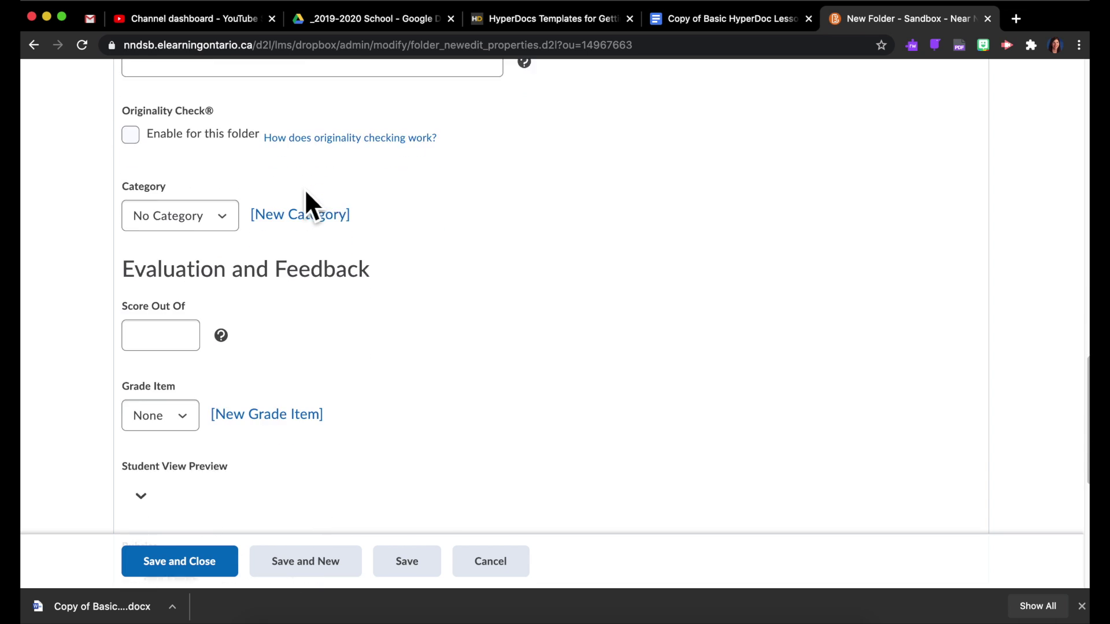
scroll(304, 197, down, 1)
scroll(272, 196, up, 2)
click(231, 215)
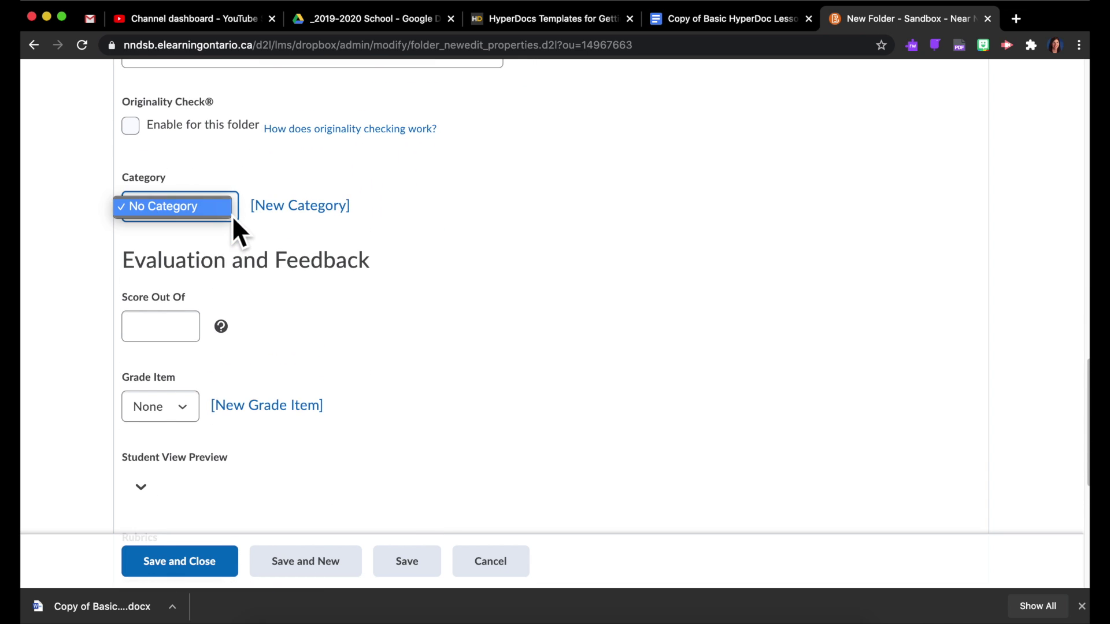
click(259, 248)
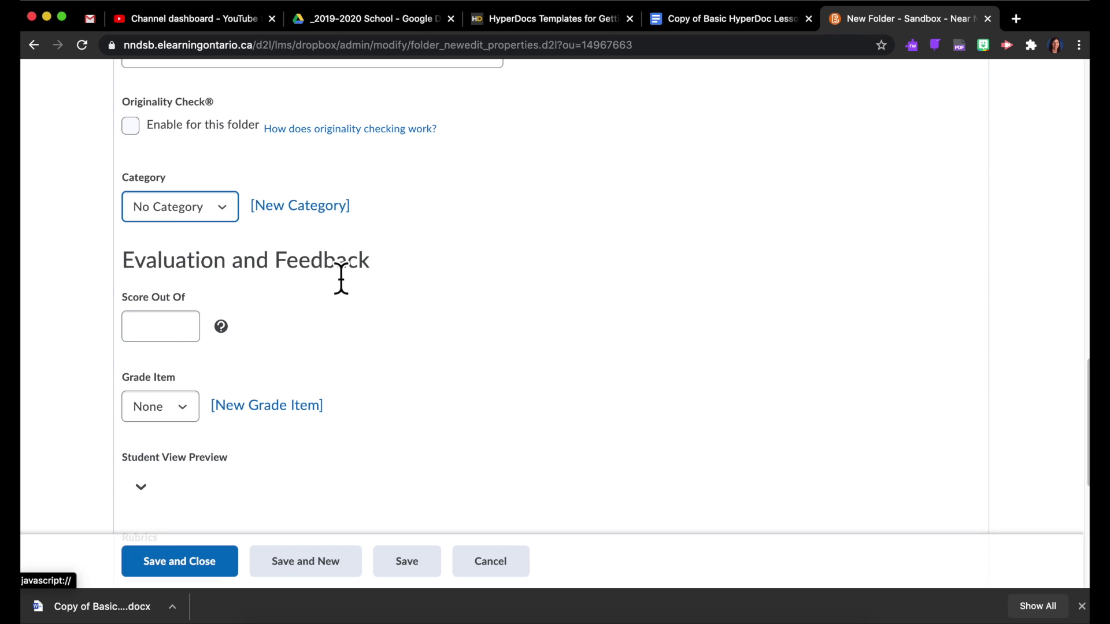
scroll(341, 277, down, 3)
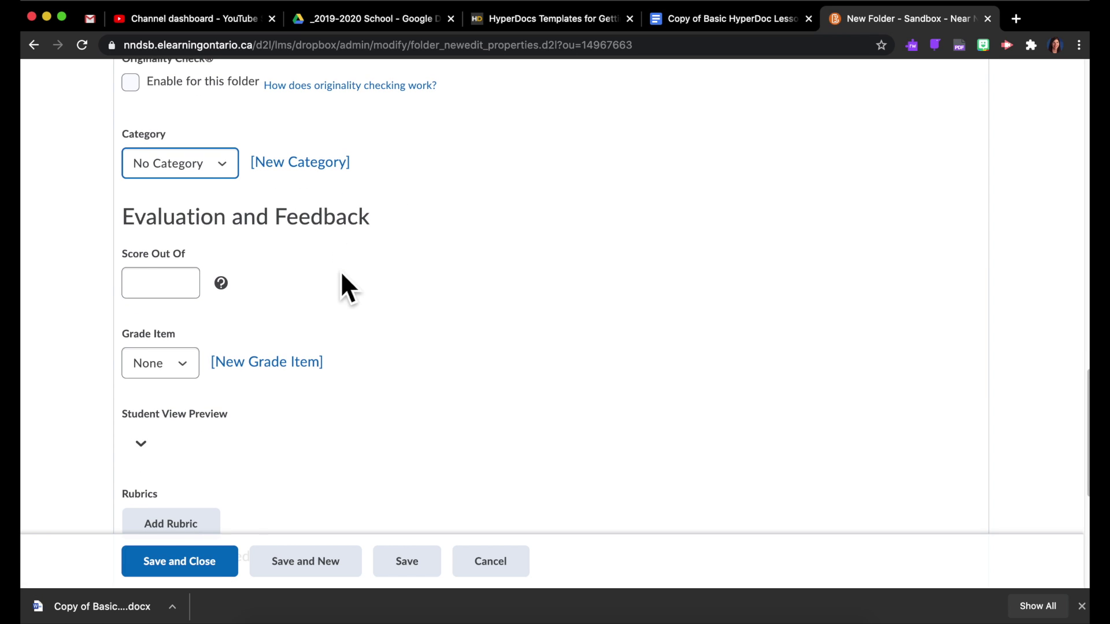
scroll(341, 271, down, 1)
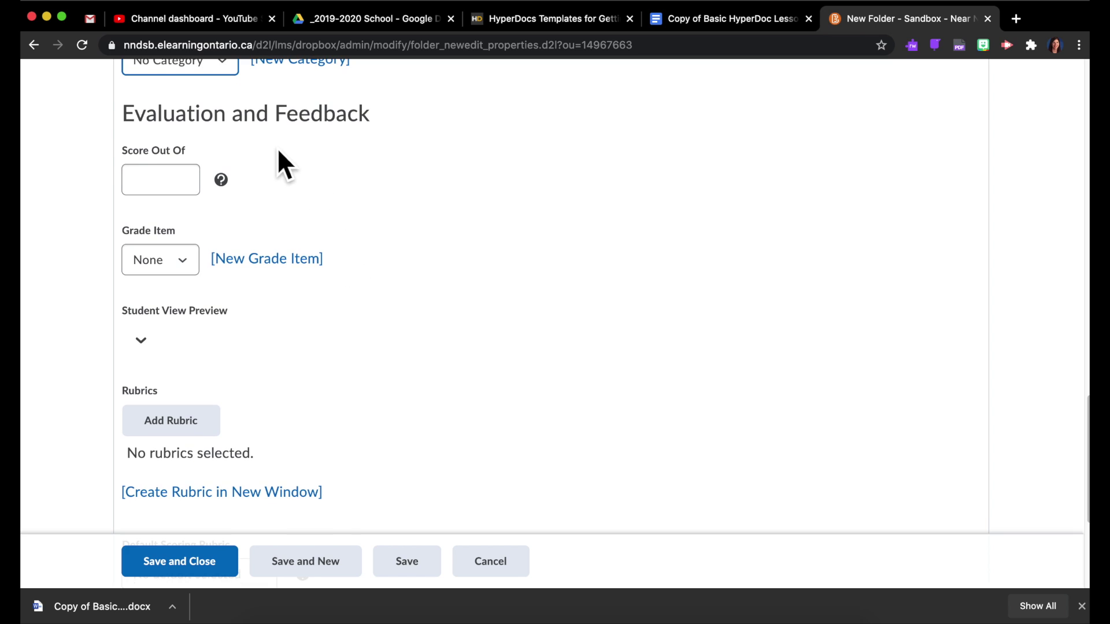
scroll(308, 277, down, 5)
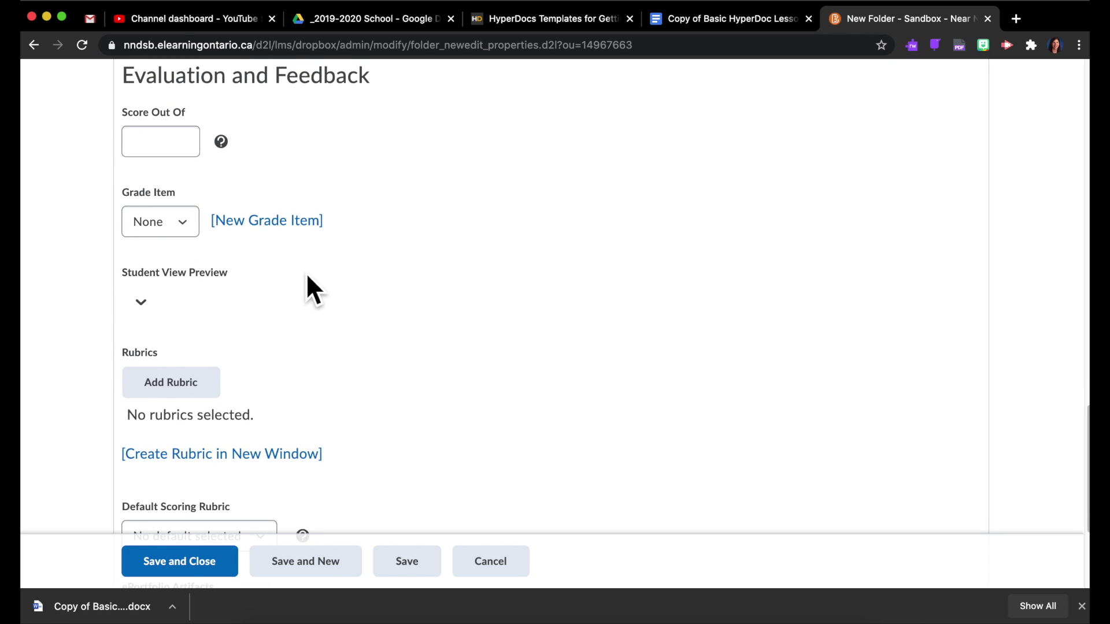
scroll(388, 266, down, 4)
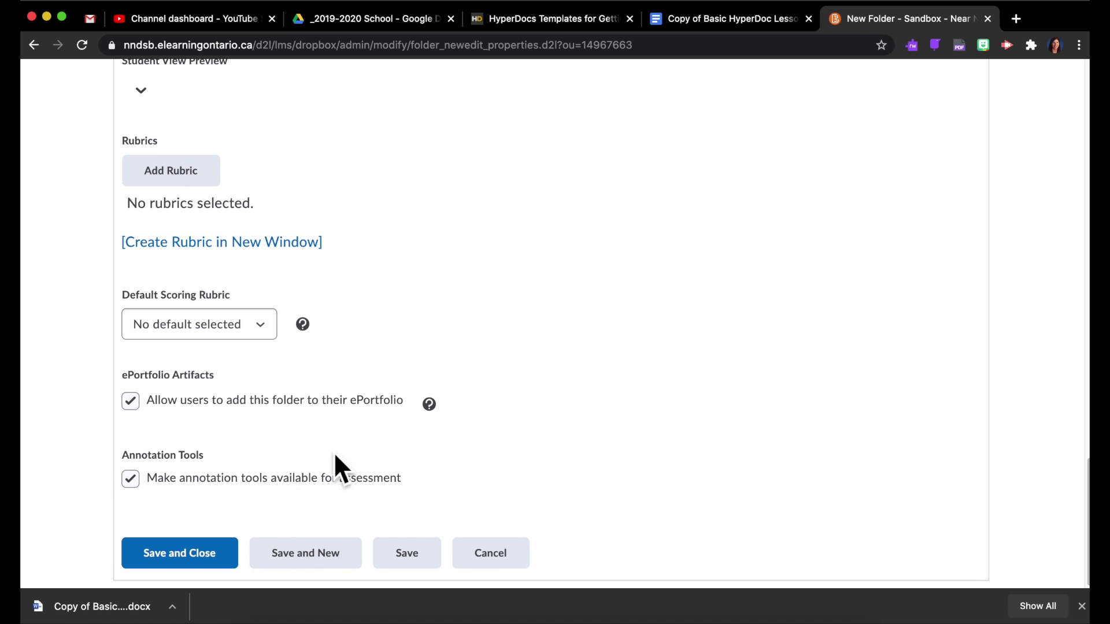
- Save the Your Work folder and switch to viewing the course as a student
click(174, 560)
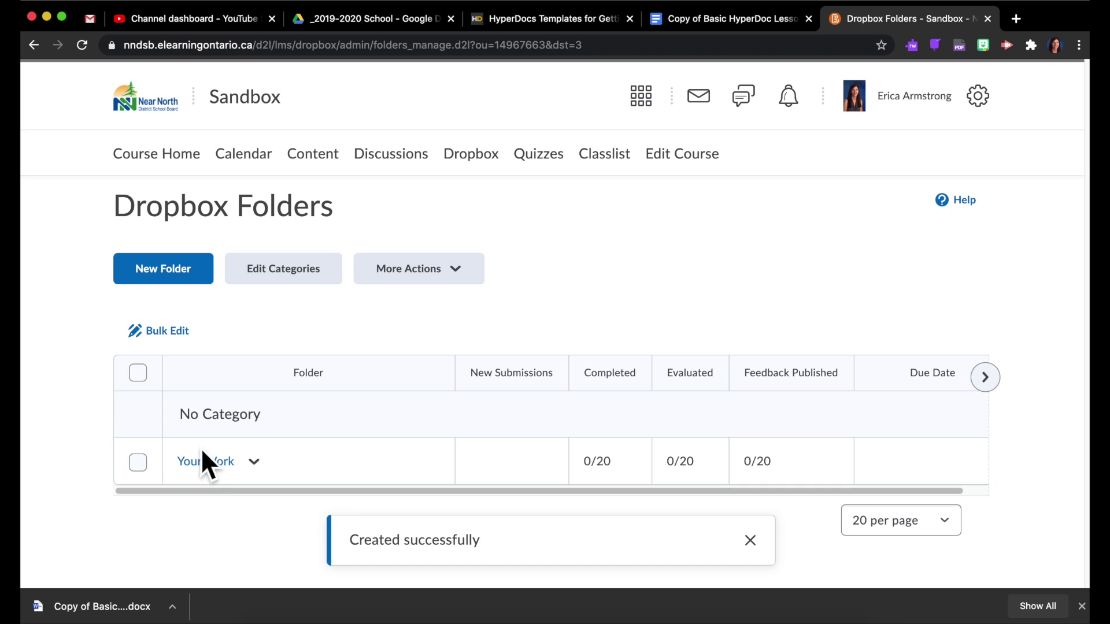
click(927, 109)
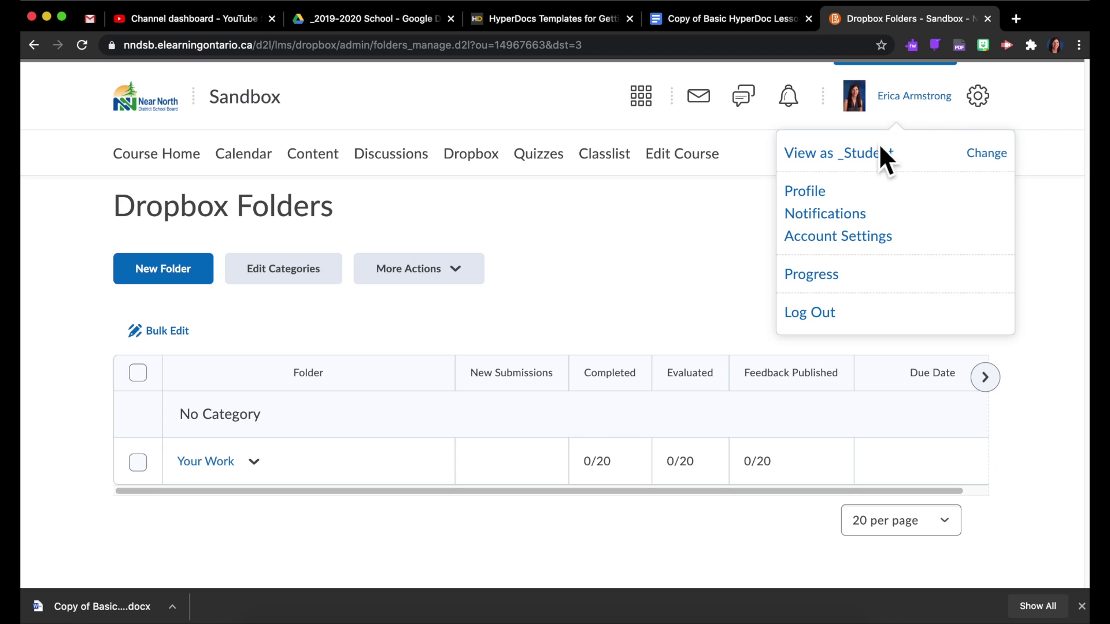
click(872, 166)
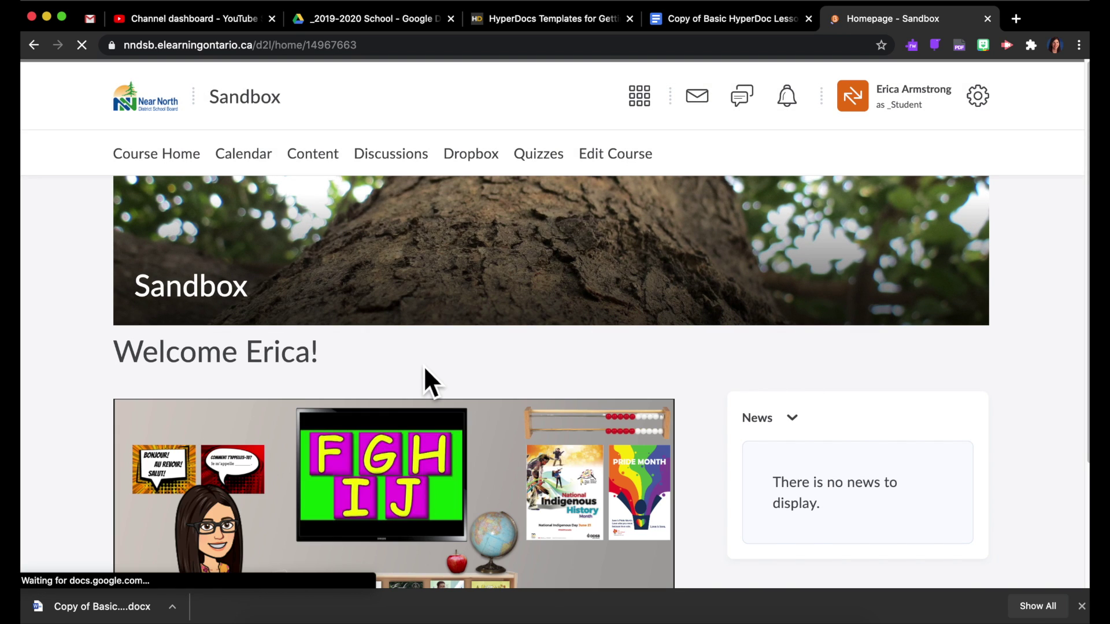
- As a student, open Your Work and confirm the first link opens a Google Docs copy prompt
click(489, 164)
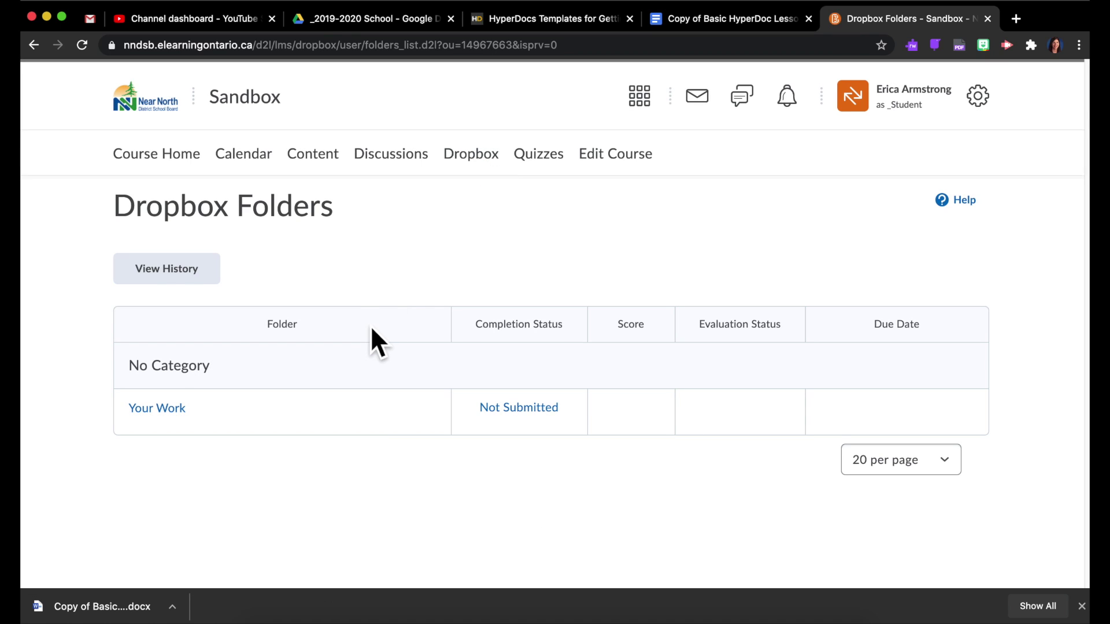
click(174, 420)
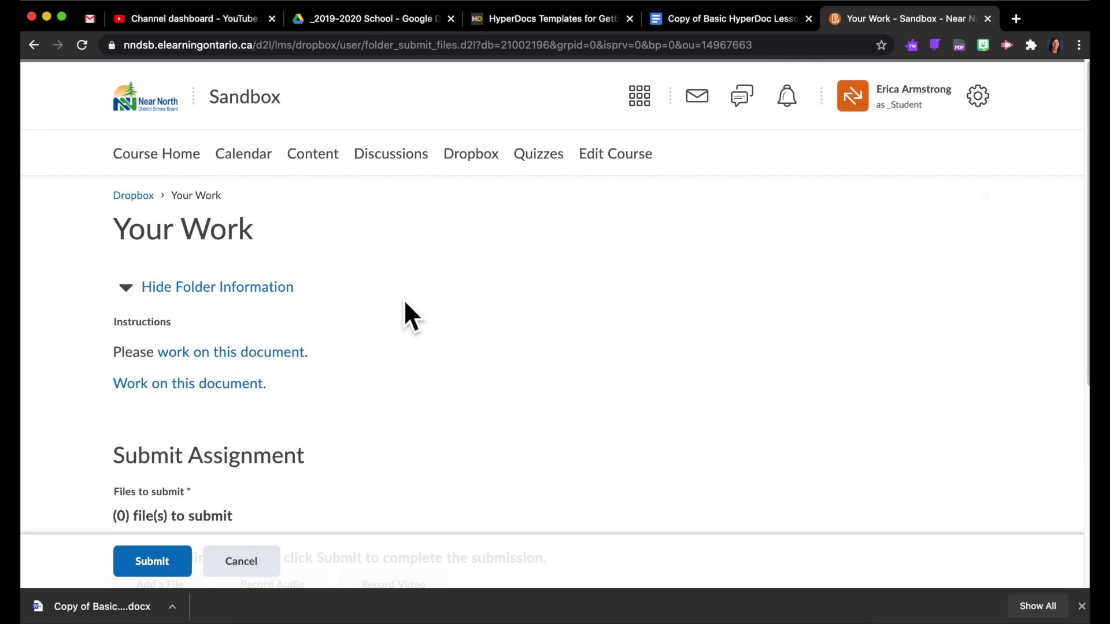
scroll(404, 299, down, 3)
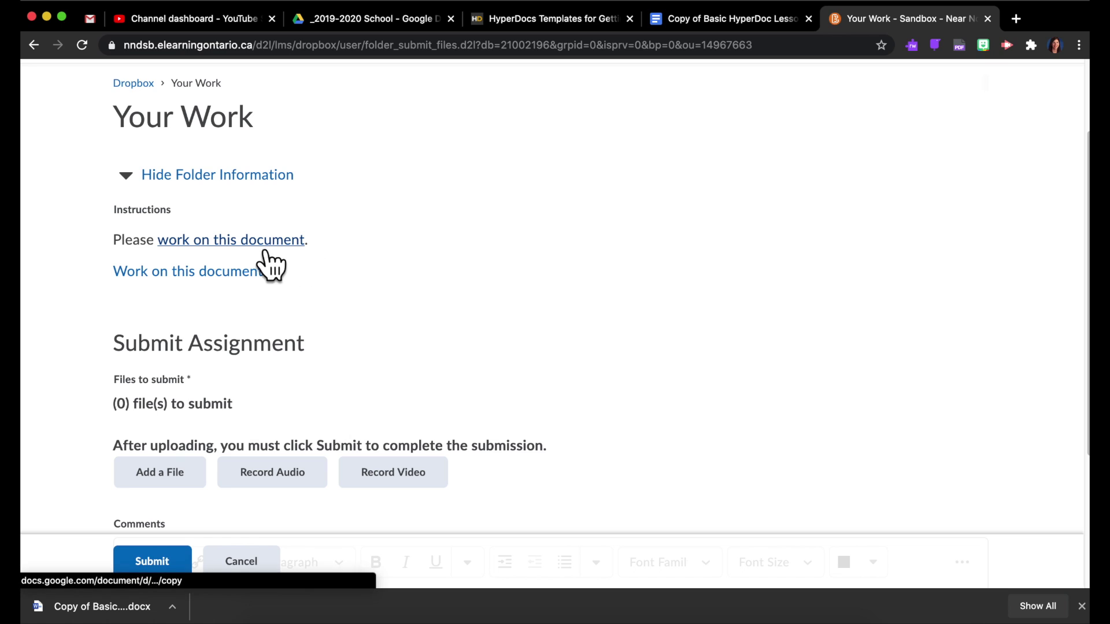
click(234, 245)
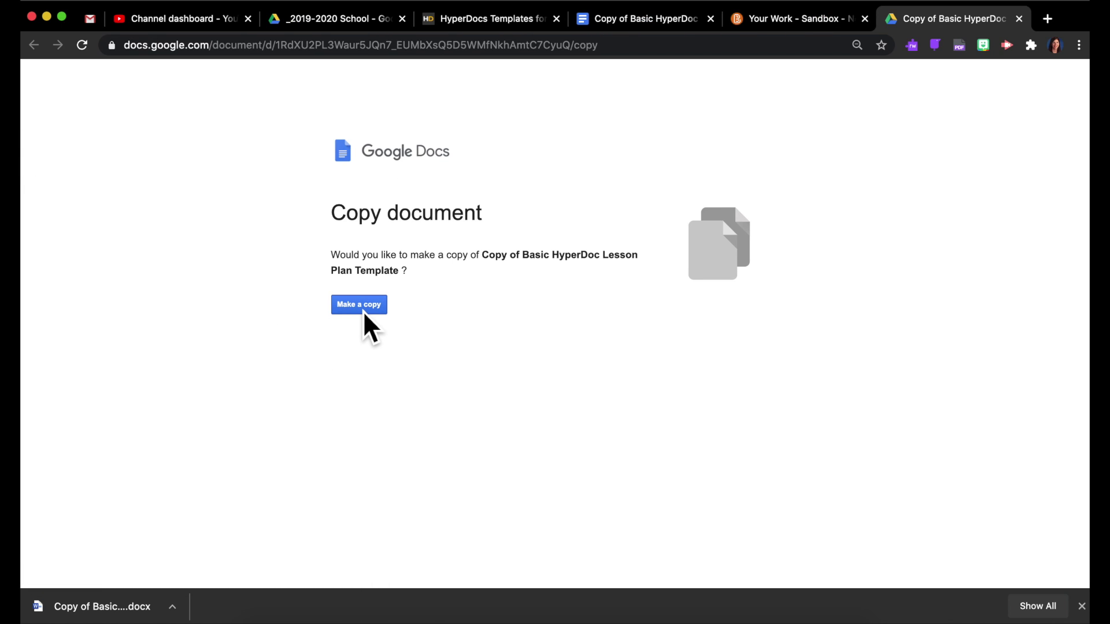
click(1018, 19)
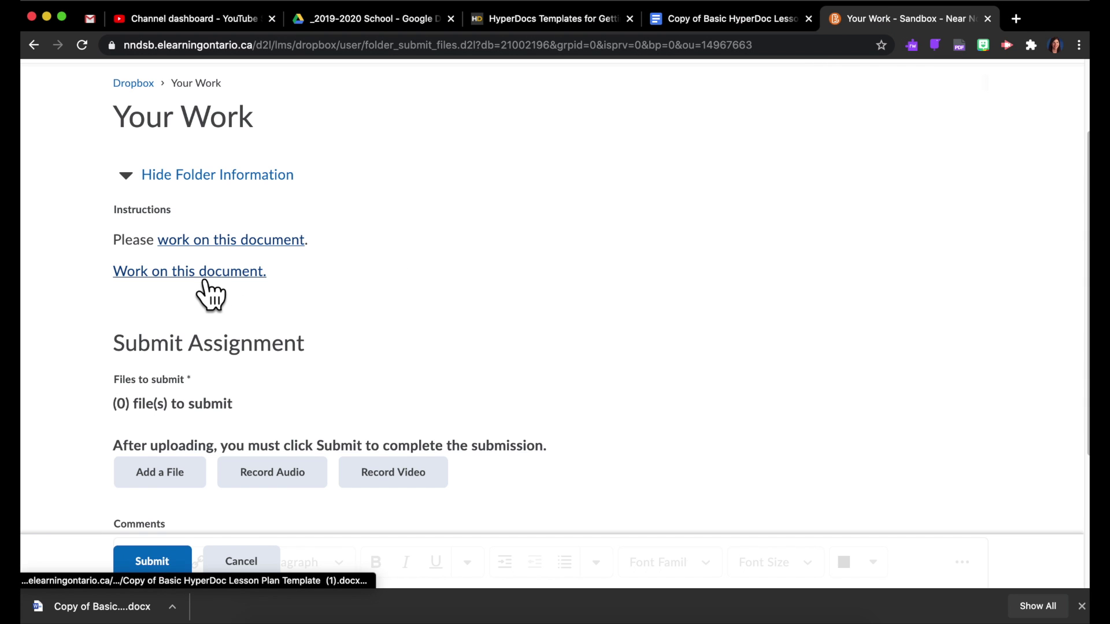
- Submit Your Work with no file attached, triggering 'You must select at least one file.'
scroll(403, 323, down, 2)
scroll(403, 315, down, 5)
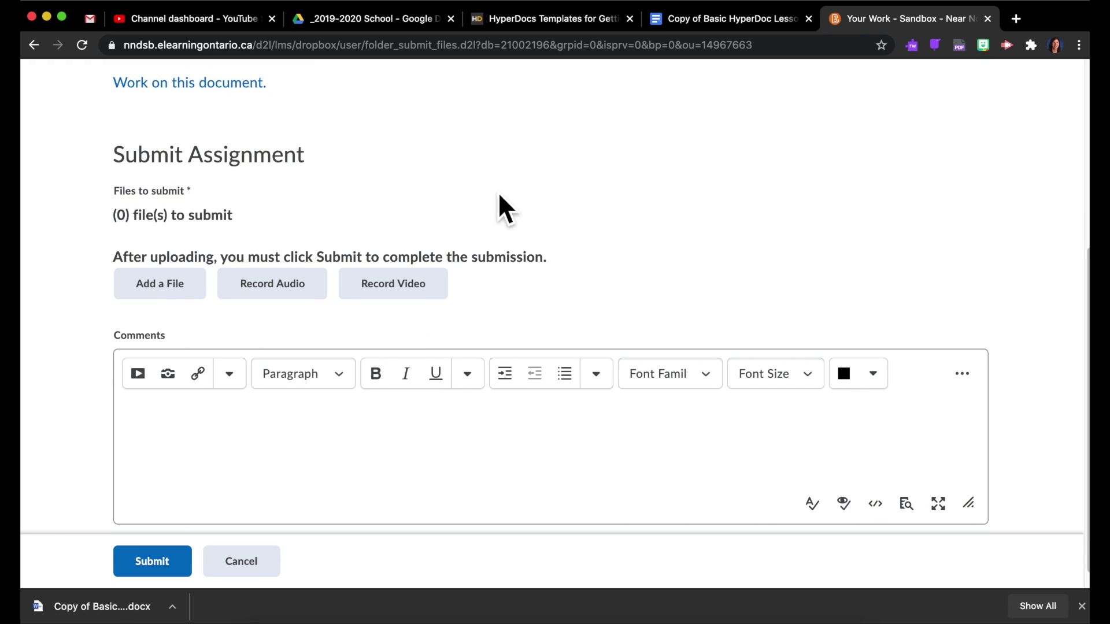
scroll(500, 197, down, 1)
scroll(500, 196, up, 4)
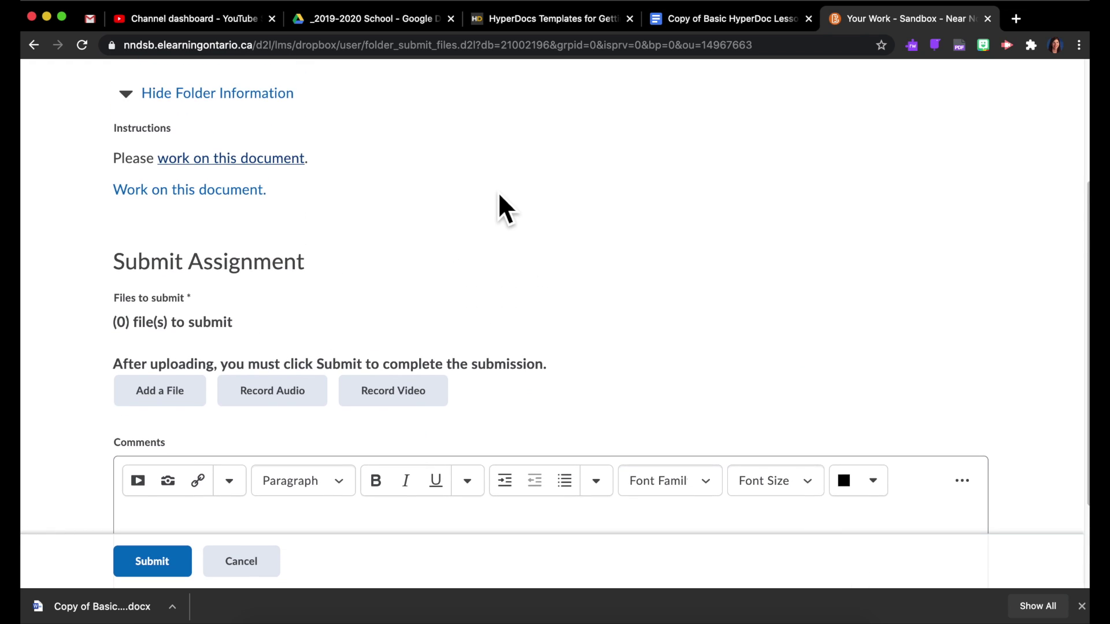
scroll(500, 197, down, 4)
scroll(498, 197, down, 1)
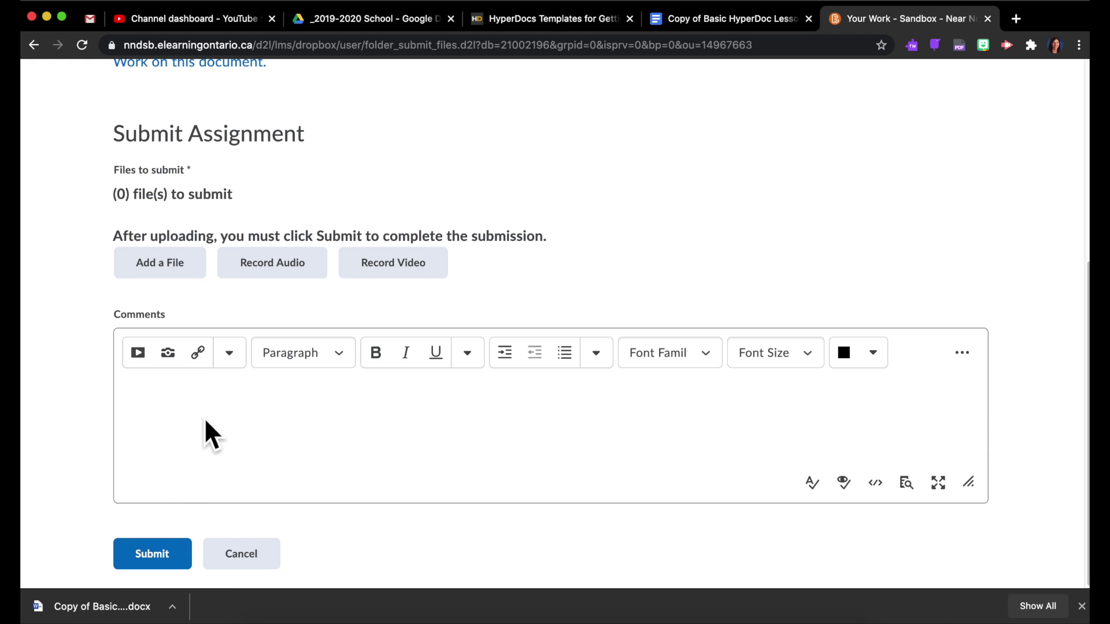
click(184, 566)
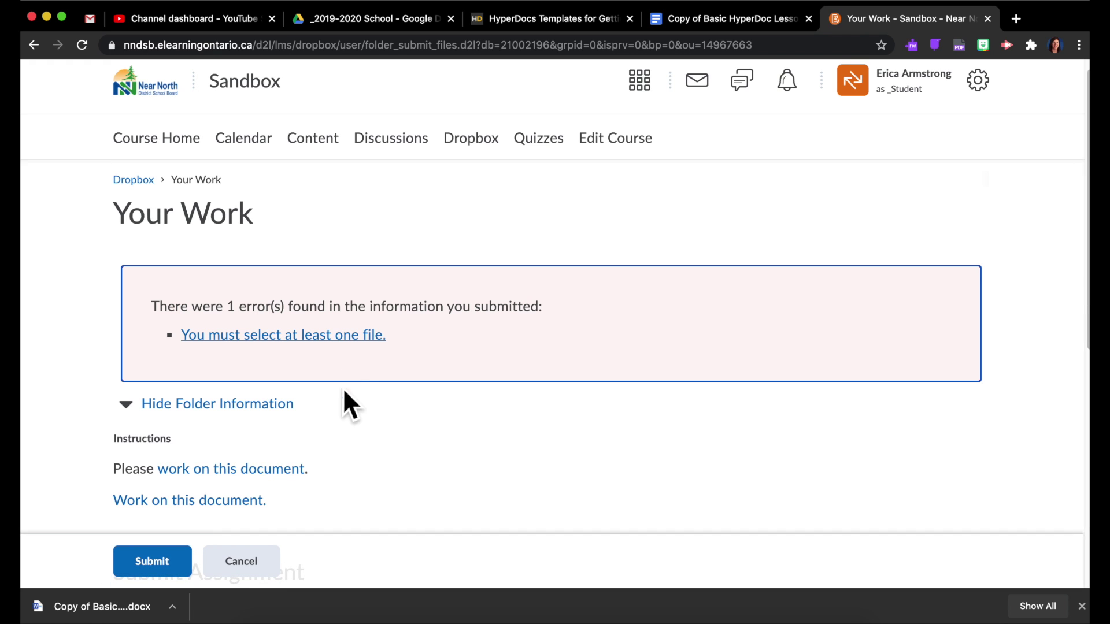
scroll(473, 376, down, 8)
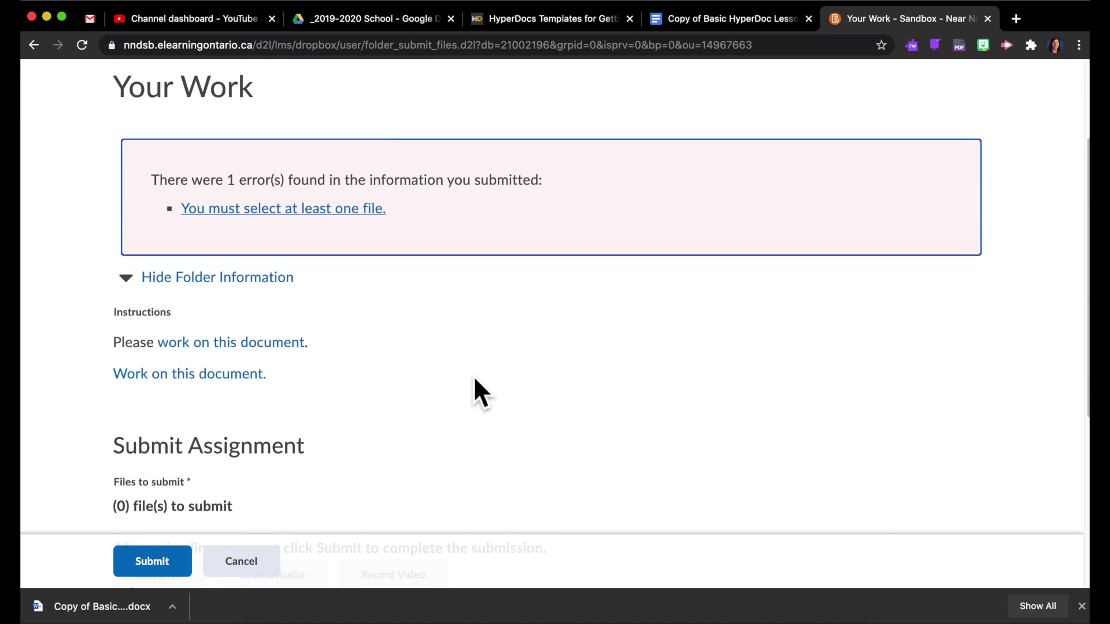
scroll(372, 330, up, 7)
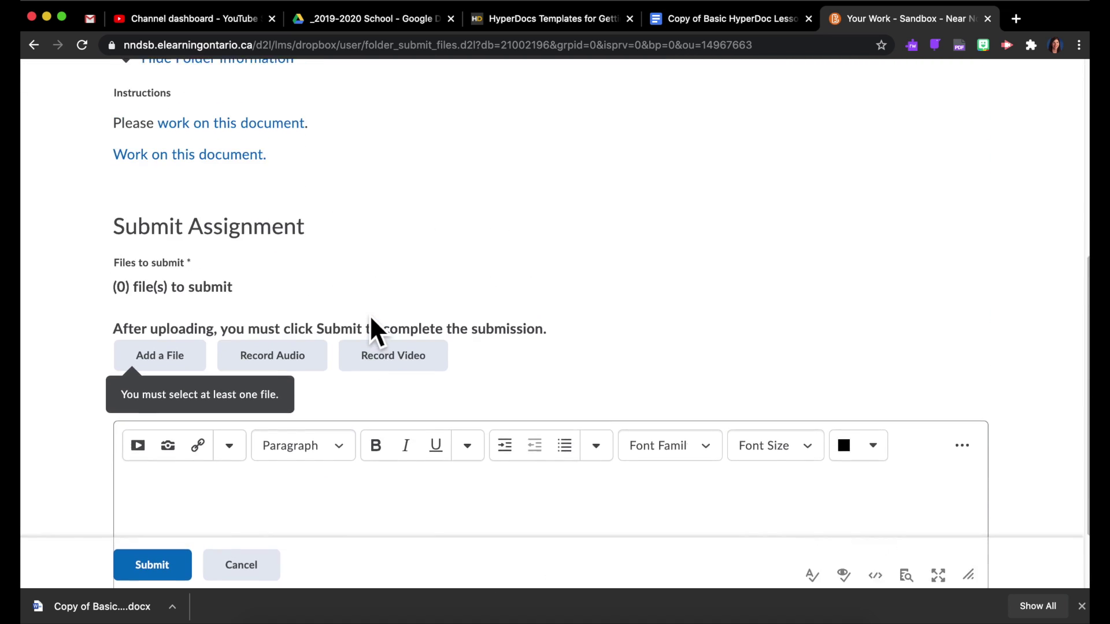